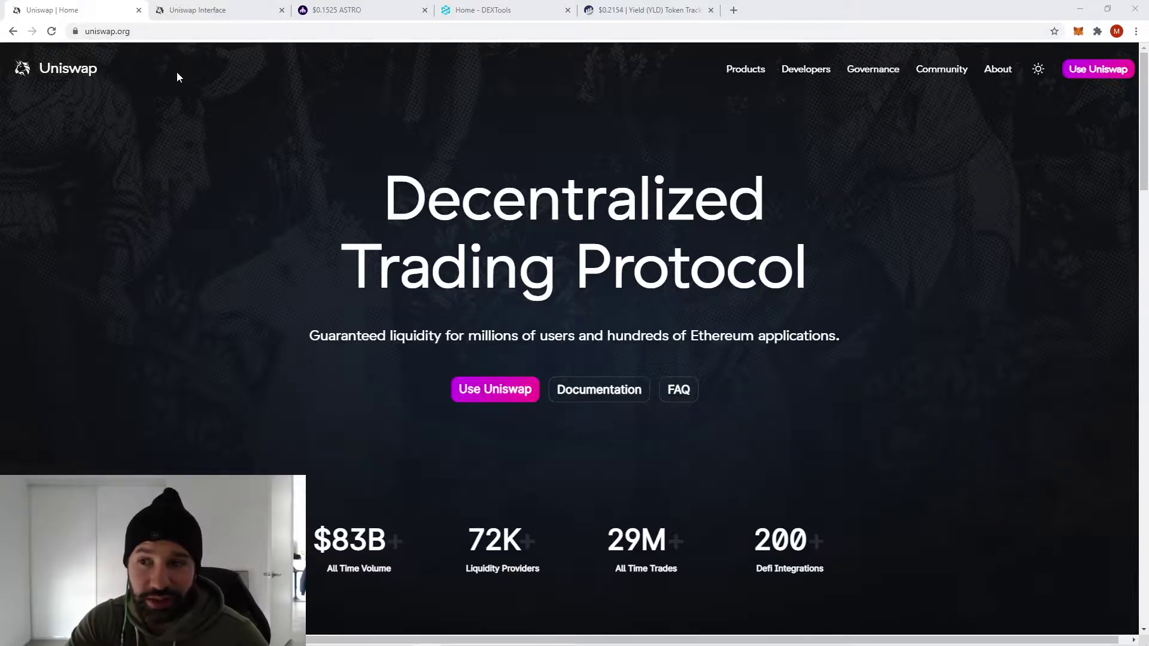
- Open the Uniswap swap app in a new tab and check the wallet's ETH balance
click(489, 395)
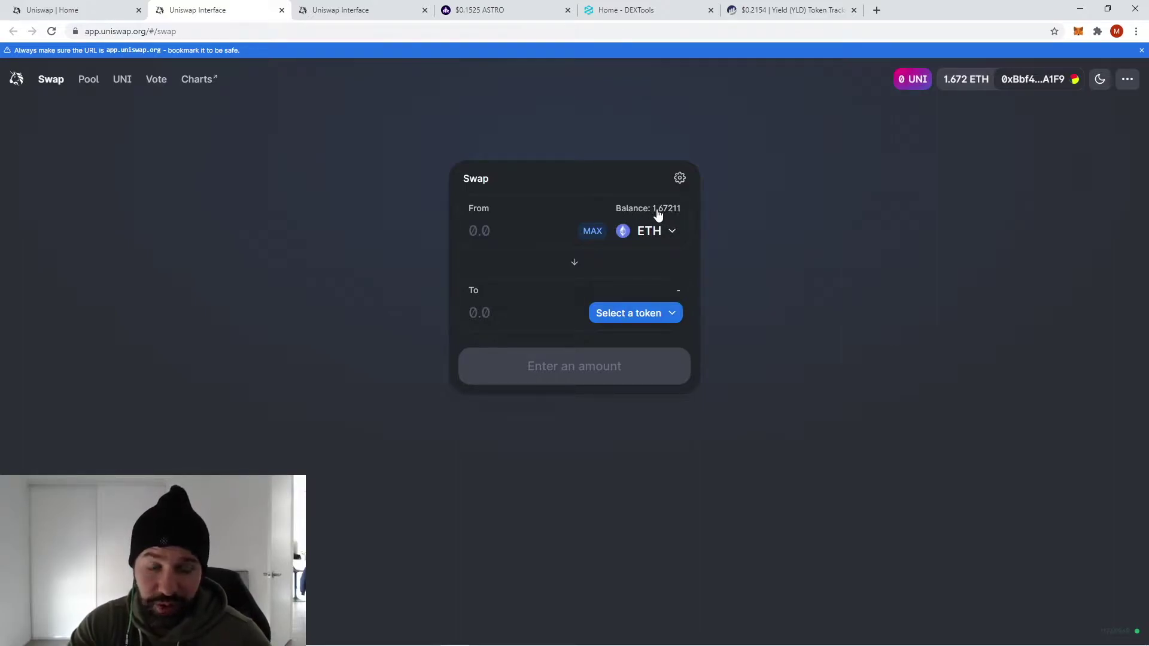
click(1078, 30)
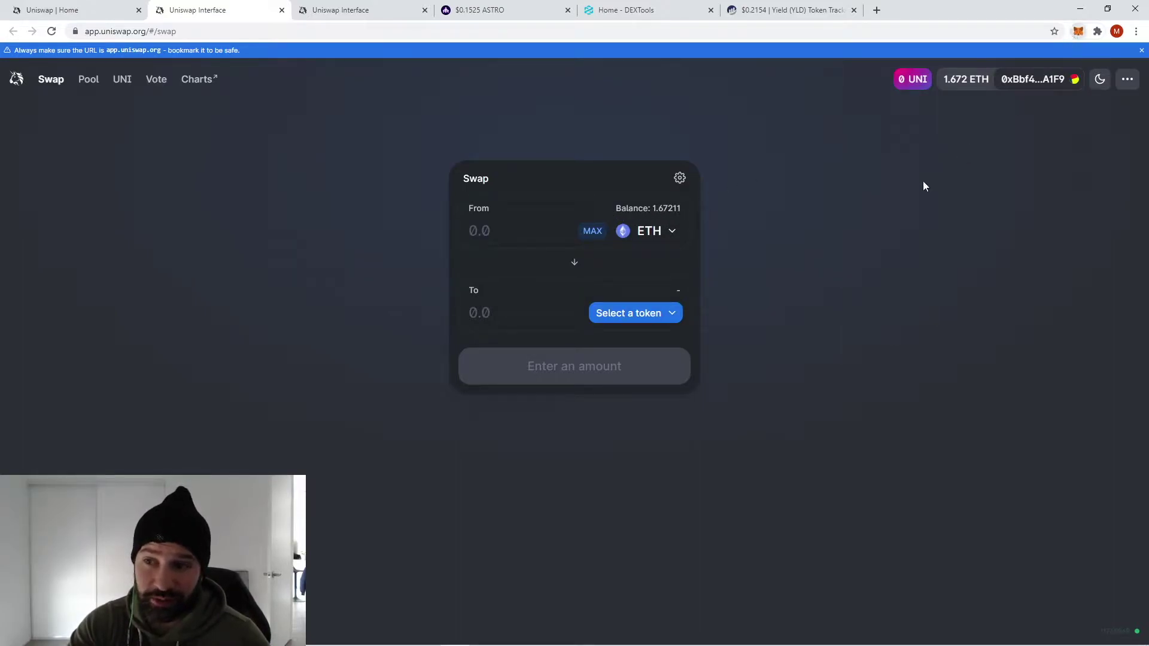
click(780, 200)
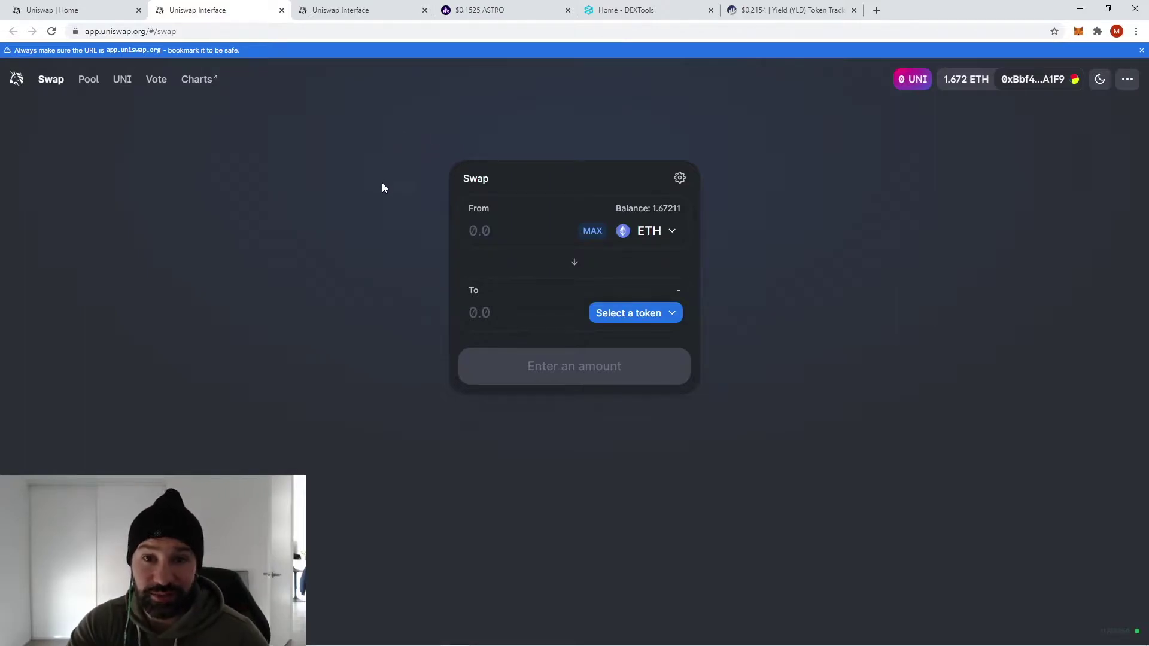
- Browse the receive-token list without choosing one, then bring up the Yield (YLD) Etherscan page
click(628, 313)
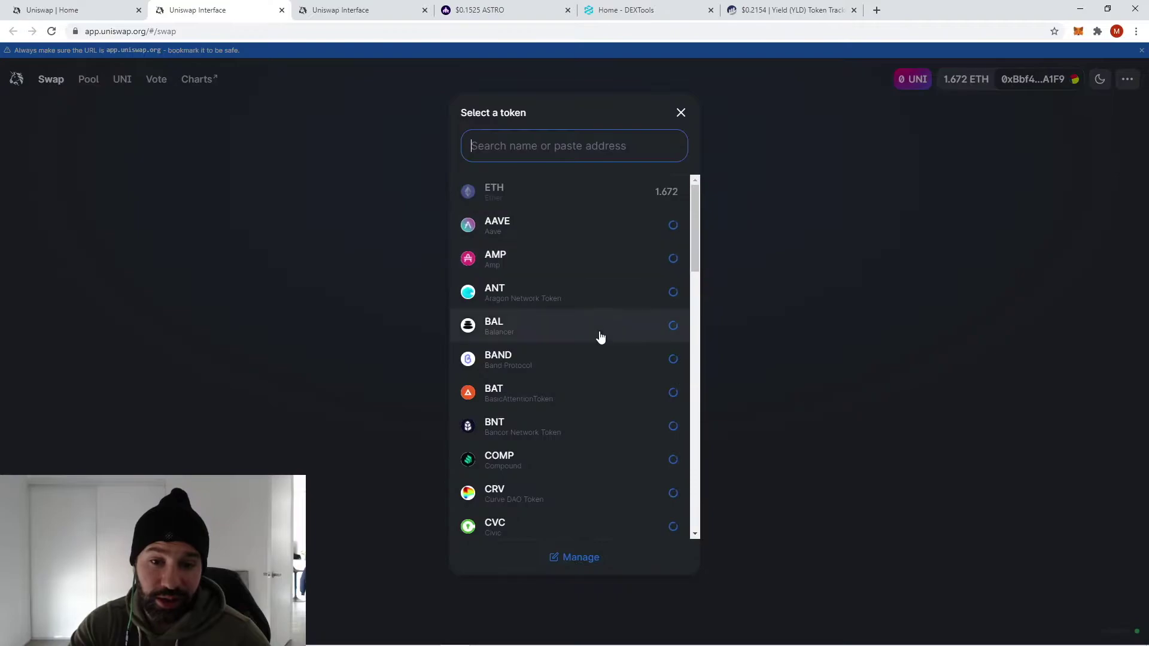
scroll(598, 359, down, 8)
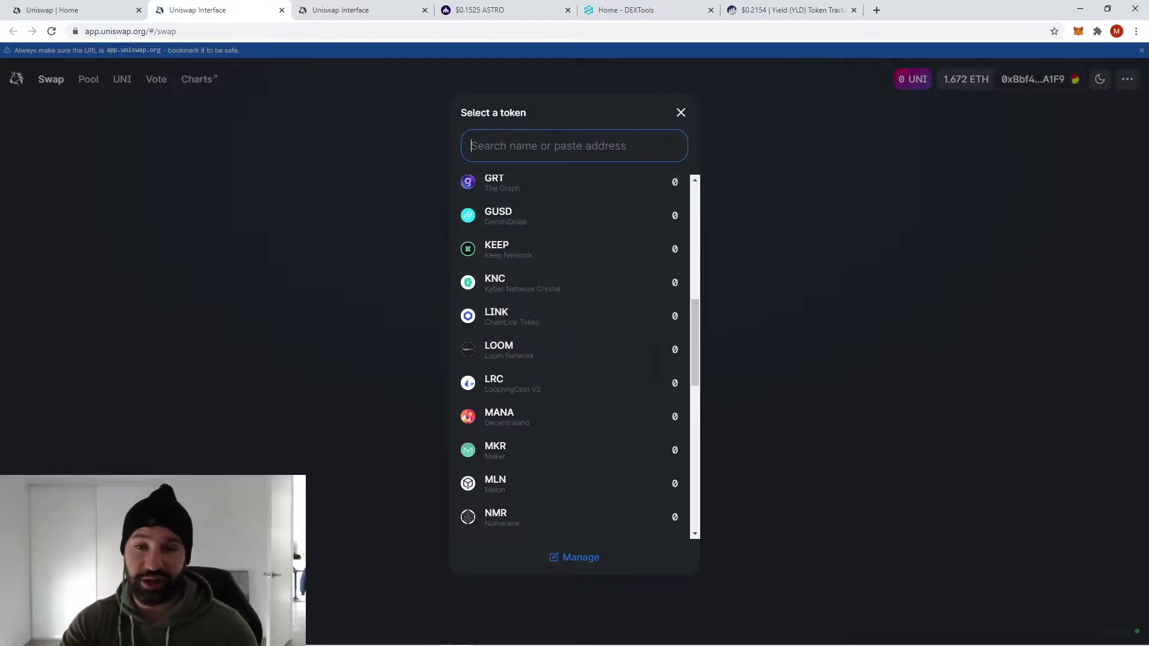
click(681, 114)
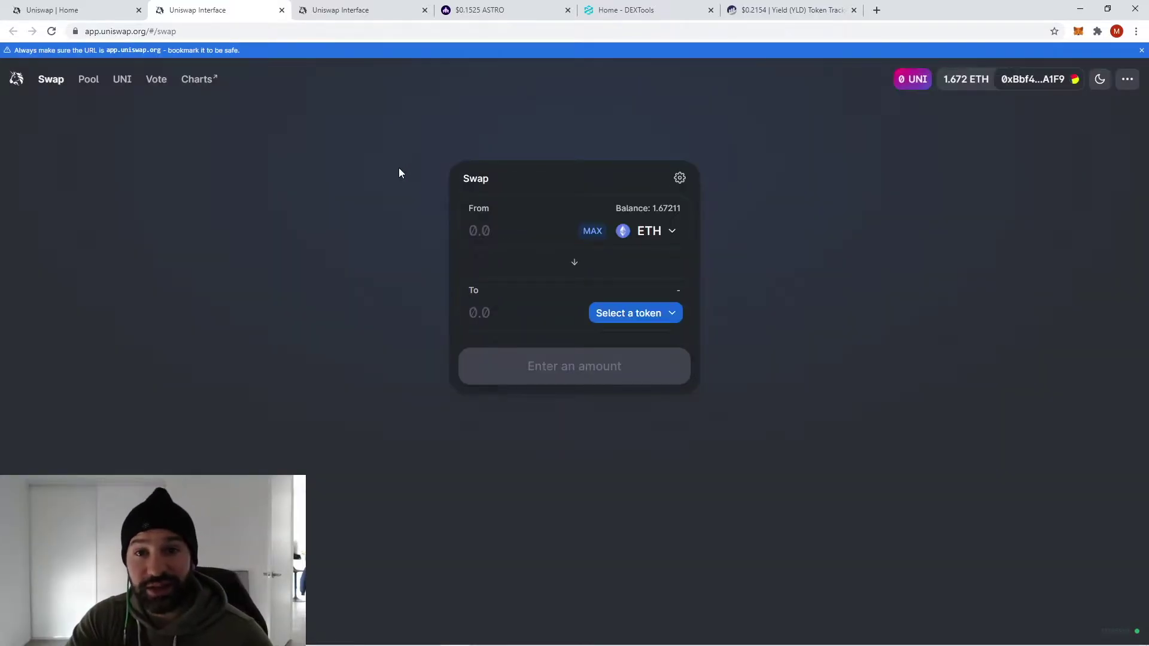
click(796, 10)
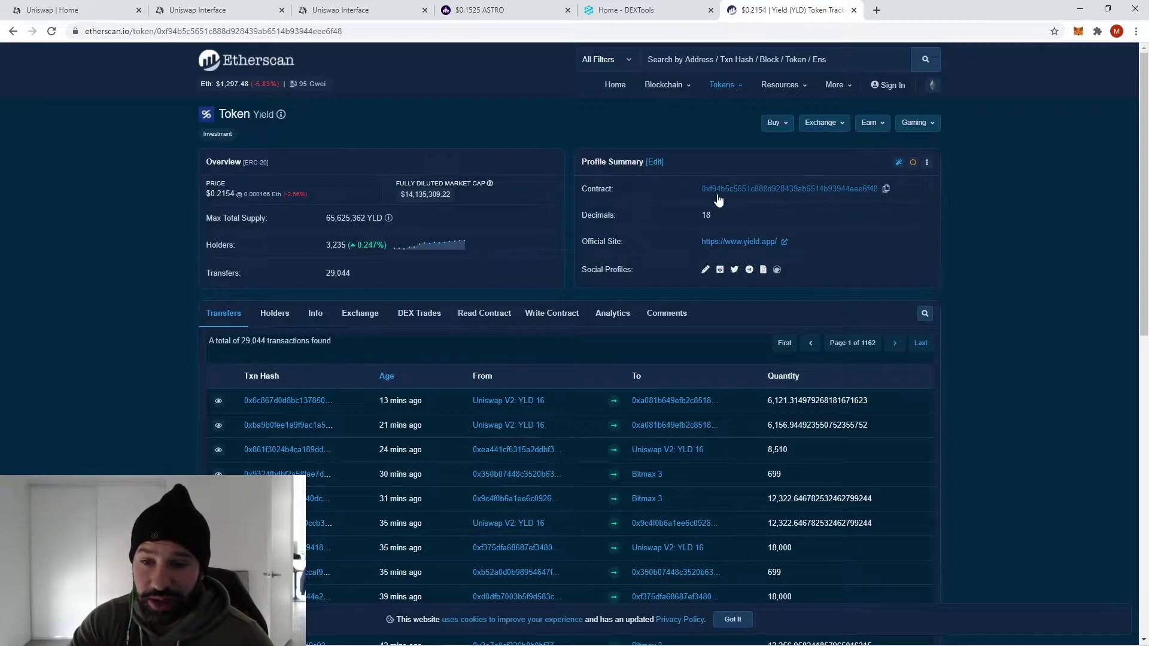
- Copy the Yield (YLD) contract address on Etherscan and return to Uniswap
click(885, 189)
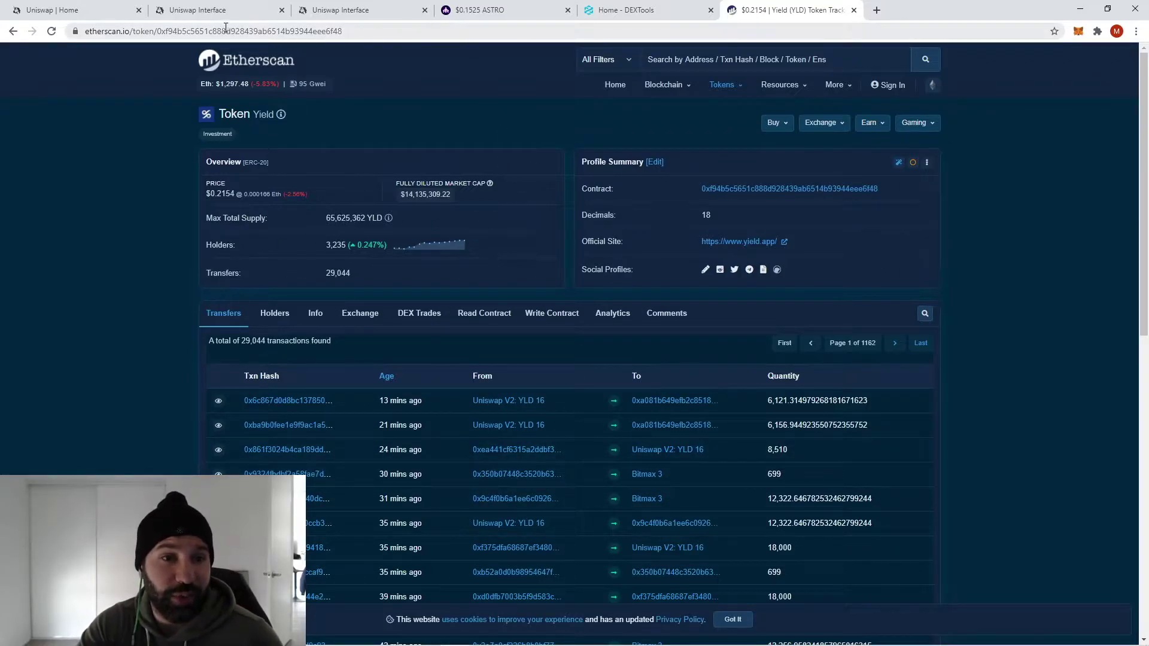
click(203, 11)
- Select YLD as the token to receive by pasting its contract address into the search
click(659, 317)
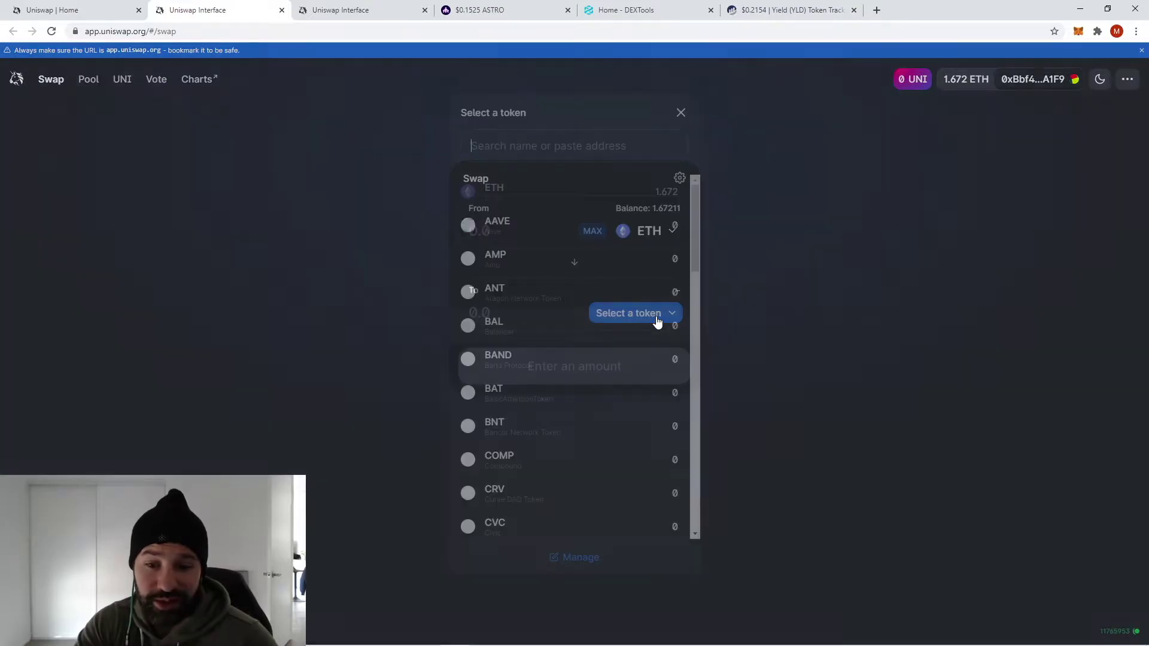
right_click(526, 148)
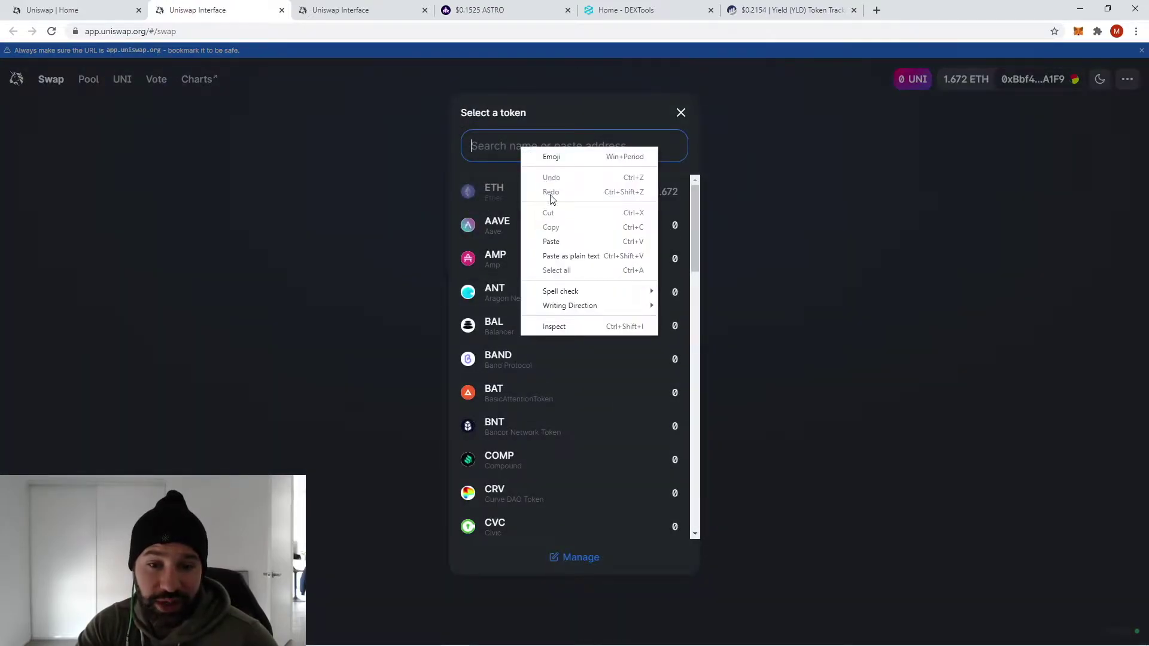
click(556, 239)
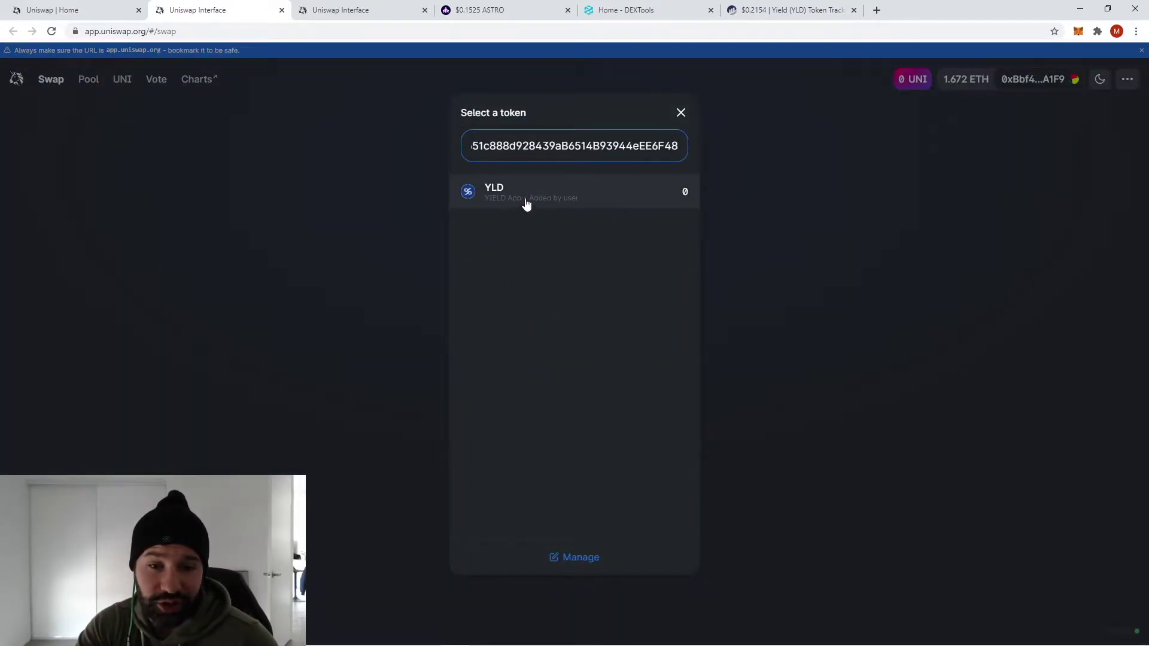
click(598, 199)
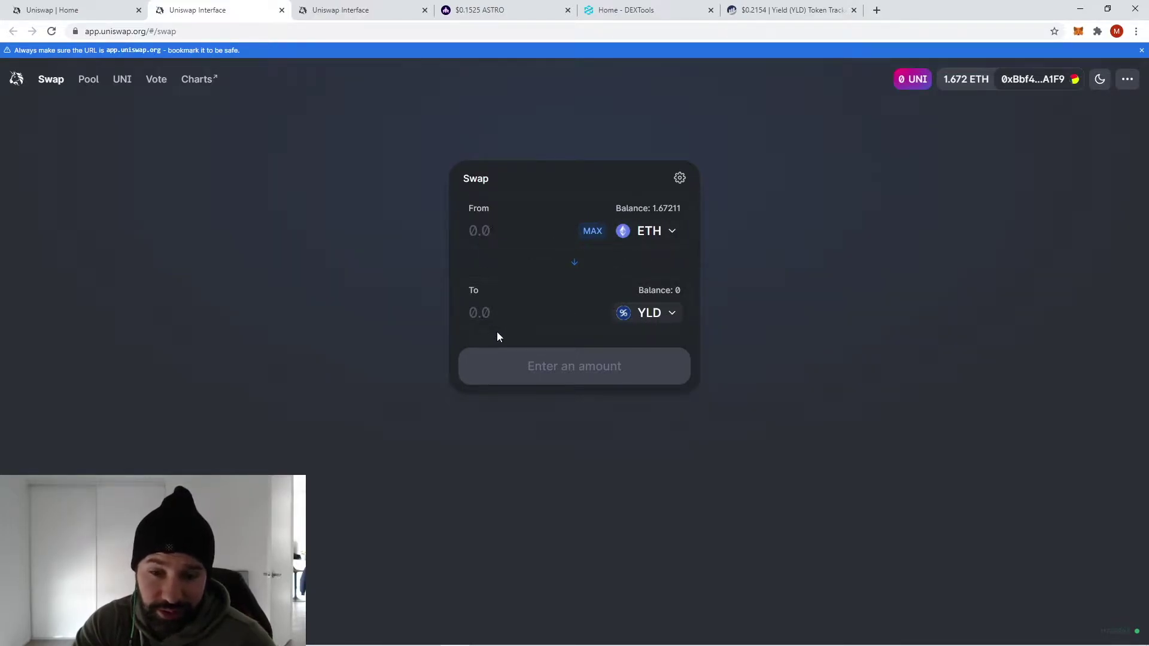
- Enter 1000 as the amount of YLD to receive
click(498, 311)
text(1)
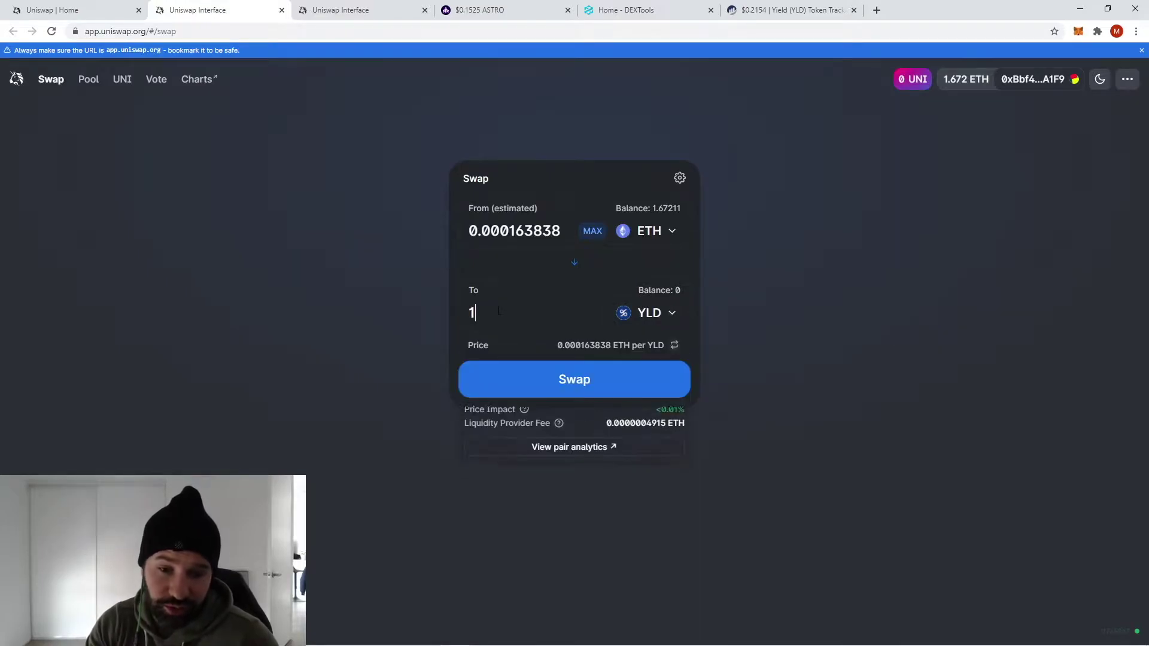
text(000)
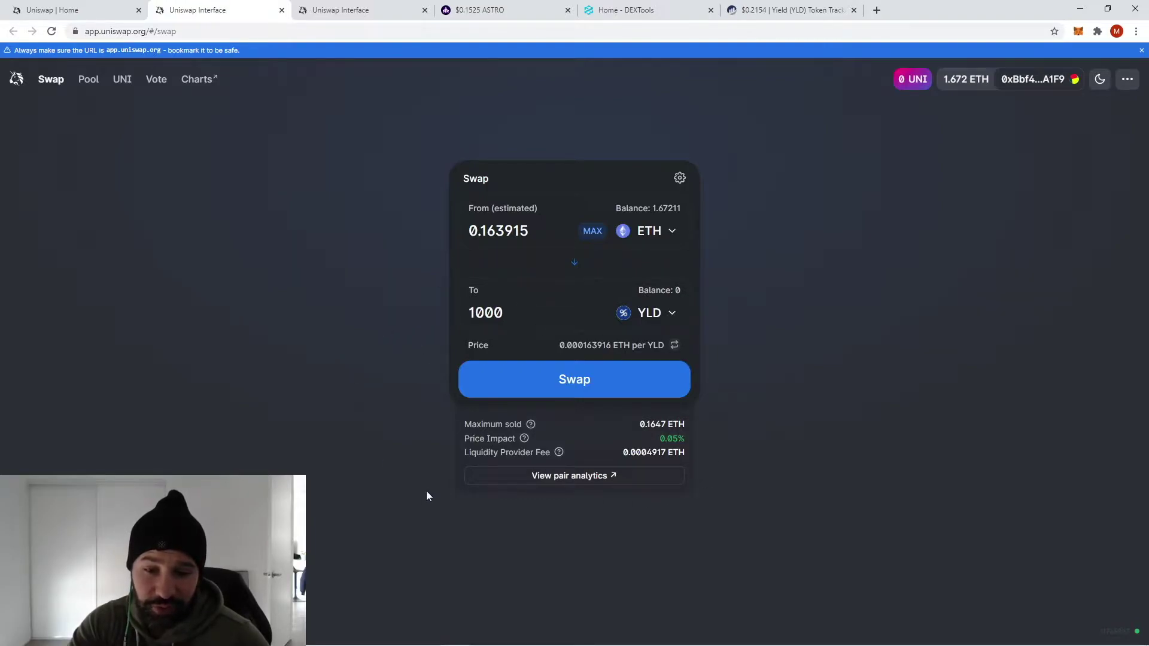
click(679, 177)
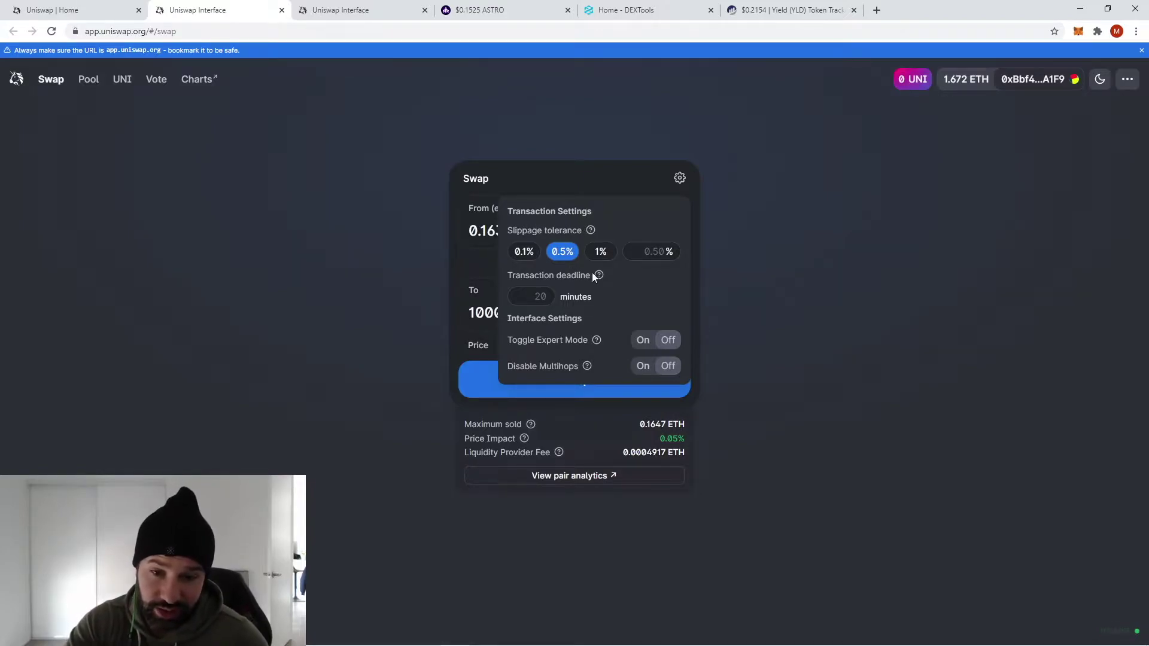
- Set the transaction deadline to 2 minutes, leaving slippage tolerance at 0.5%
mouse_move(586, 232)
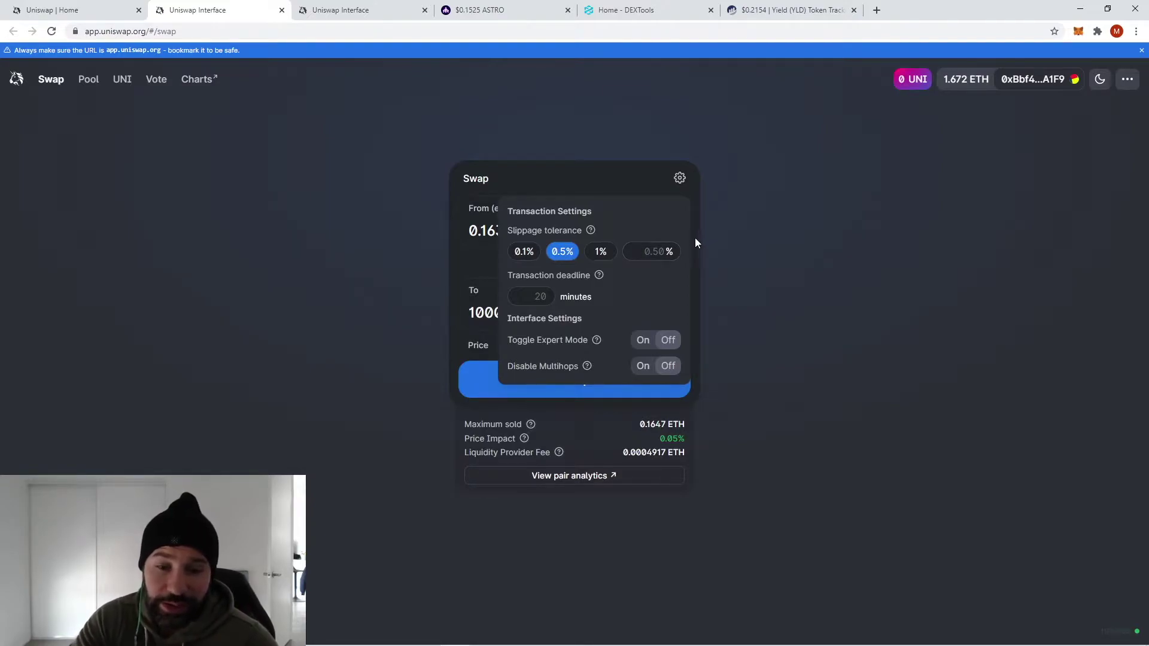
mouse_move(600, 277)
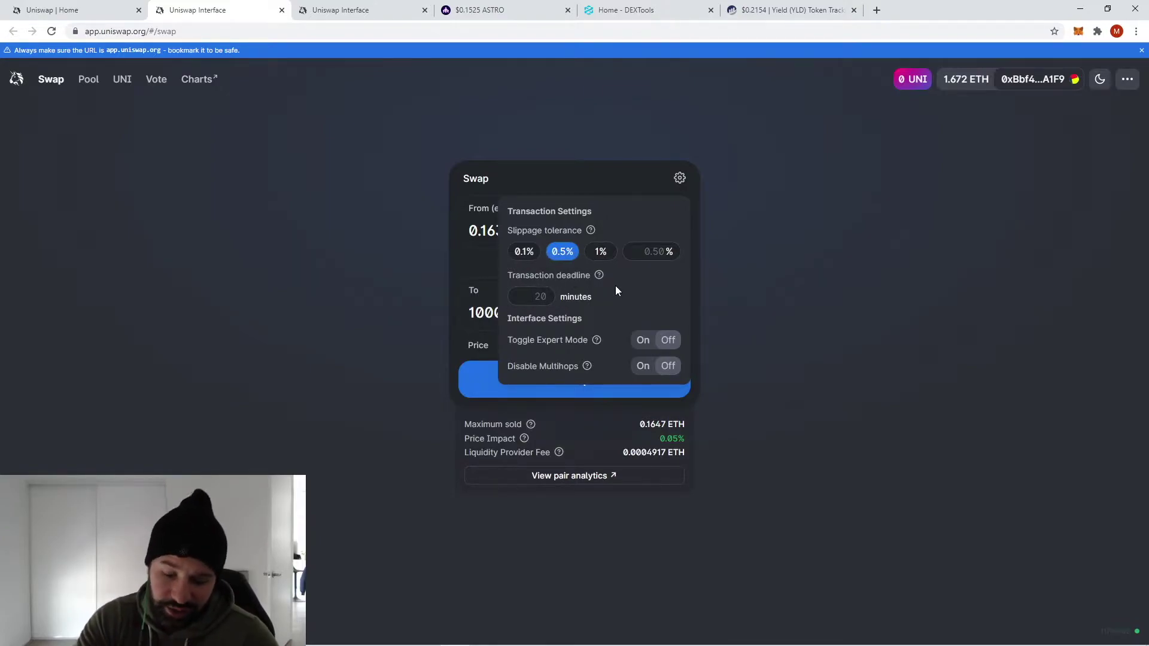
text(2)
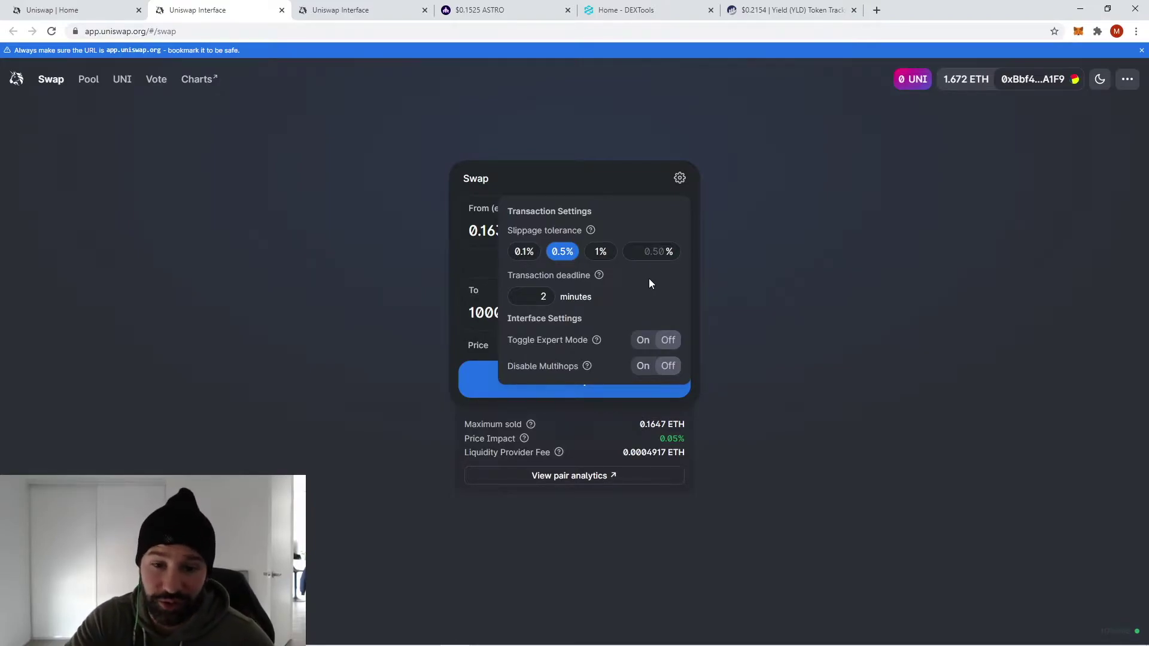
click(712, 195)
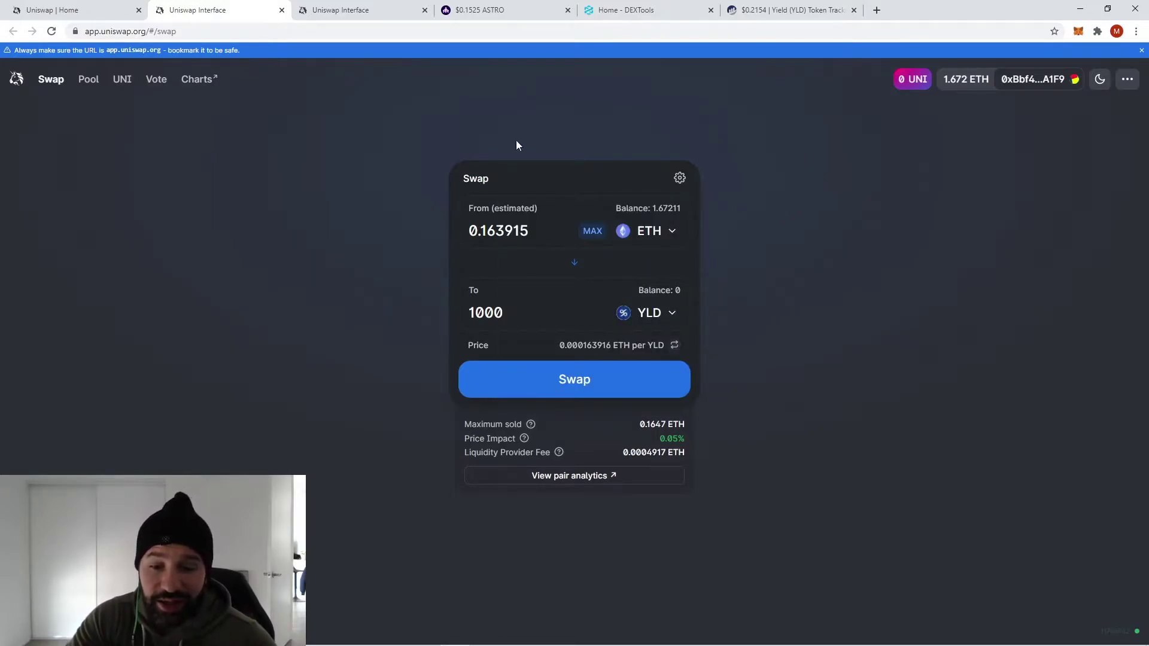
- Review the 0.163915 ETH for 1000 YLD swap and confirm it for MetaMask
click(574, 384)
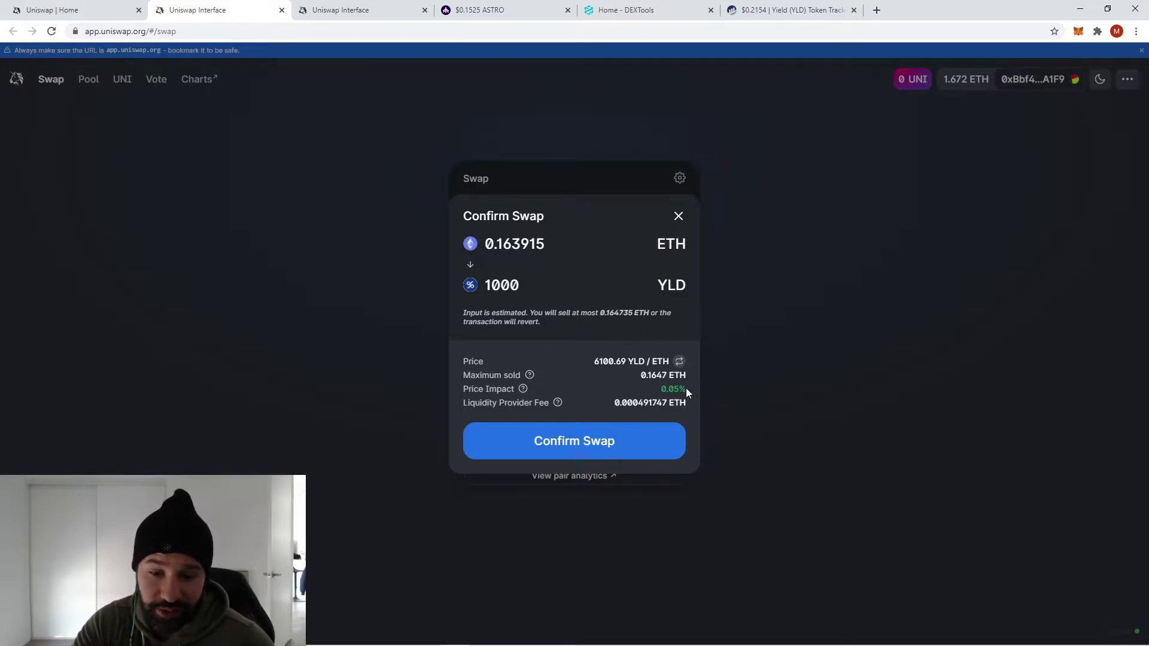
click(643, 446)
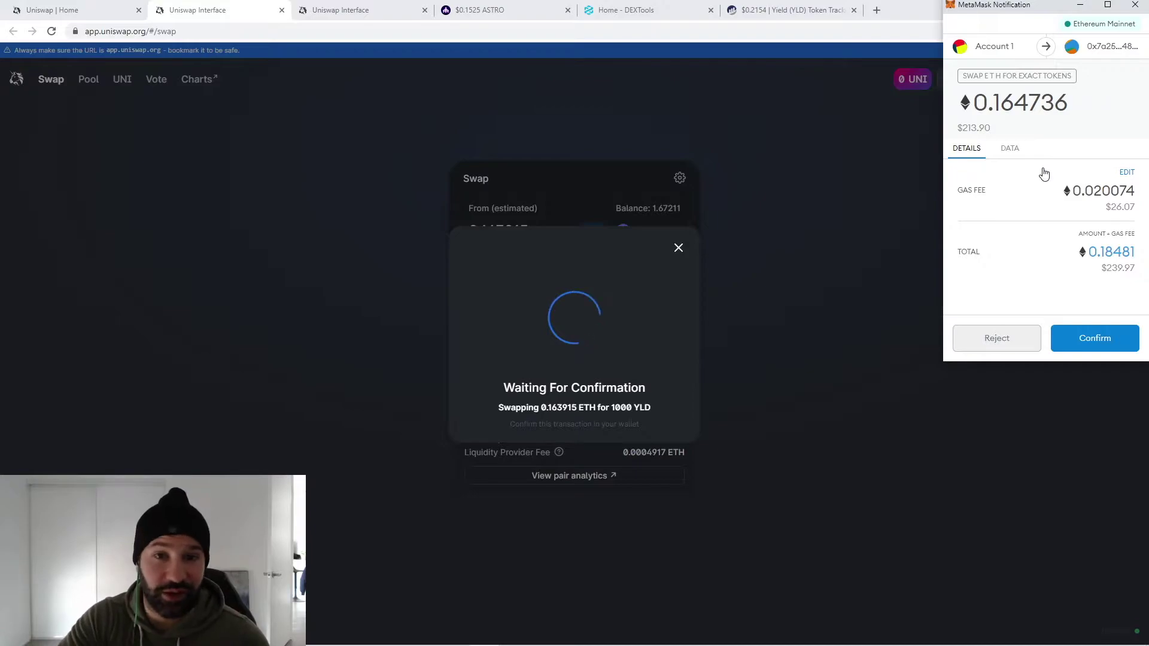
click(1127, 173)
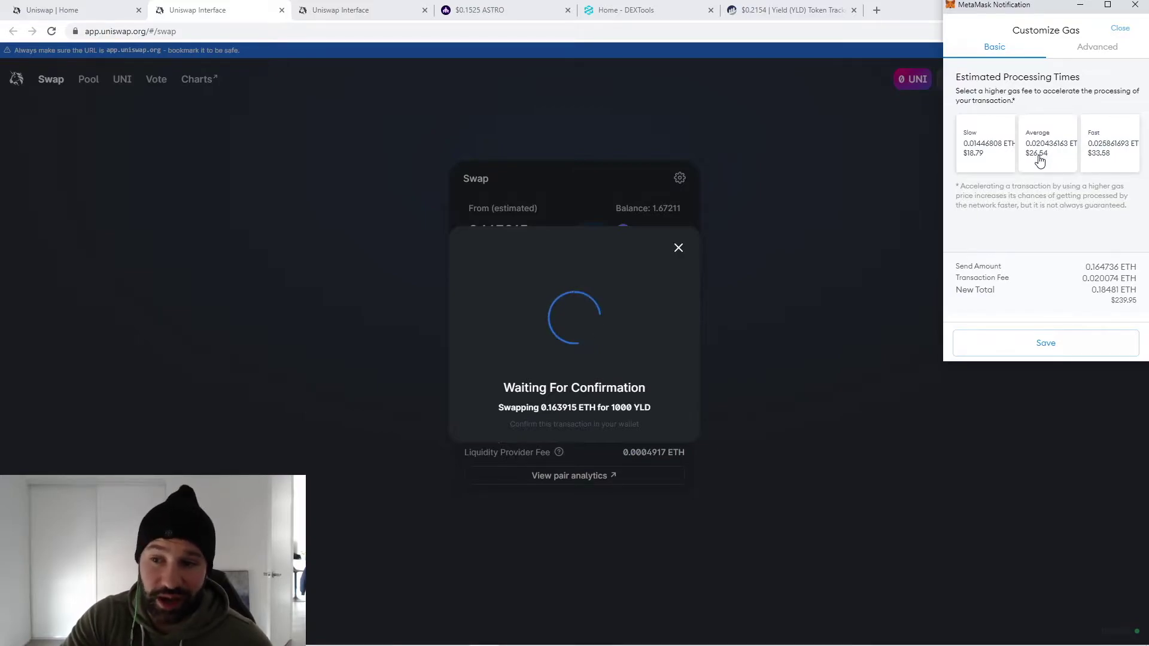
- Switch the gas fee to Average (0.185172 ETH total), save, and approve the swap
click(1055, 165)
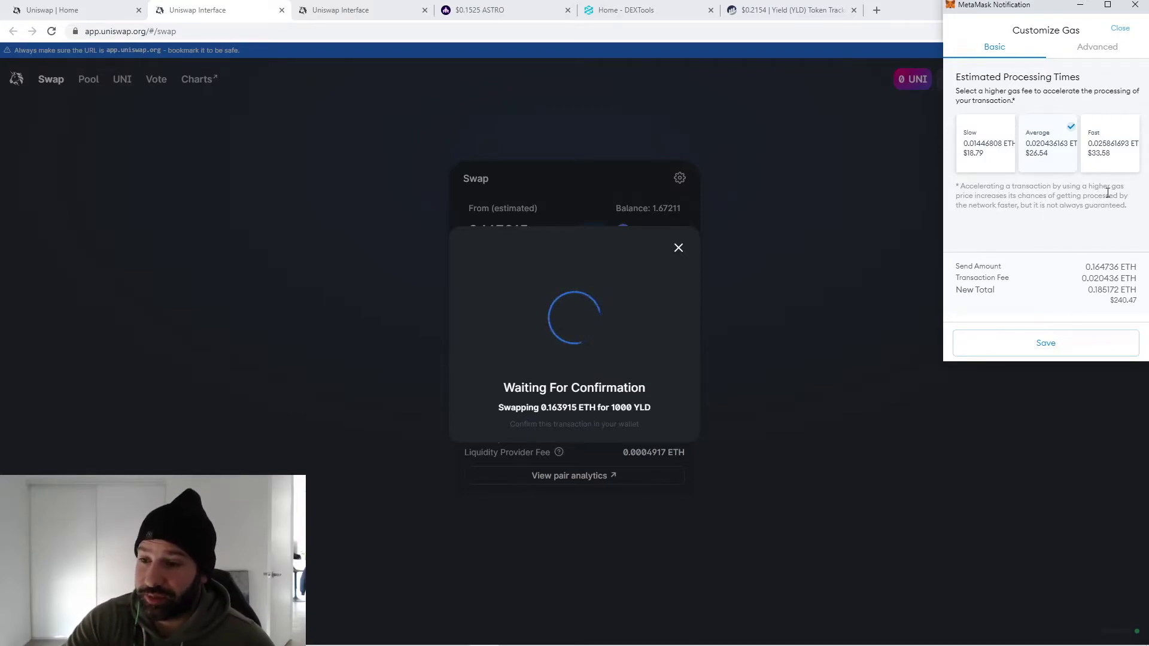
click(1076, 346)
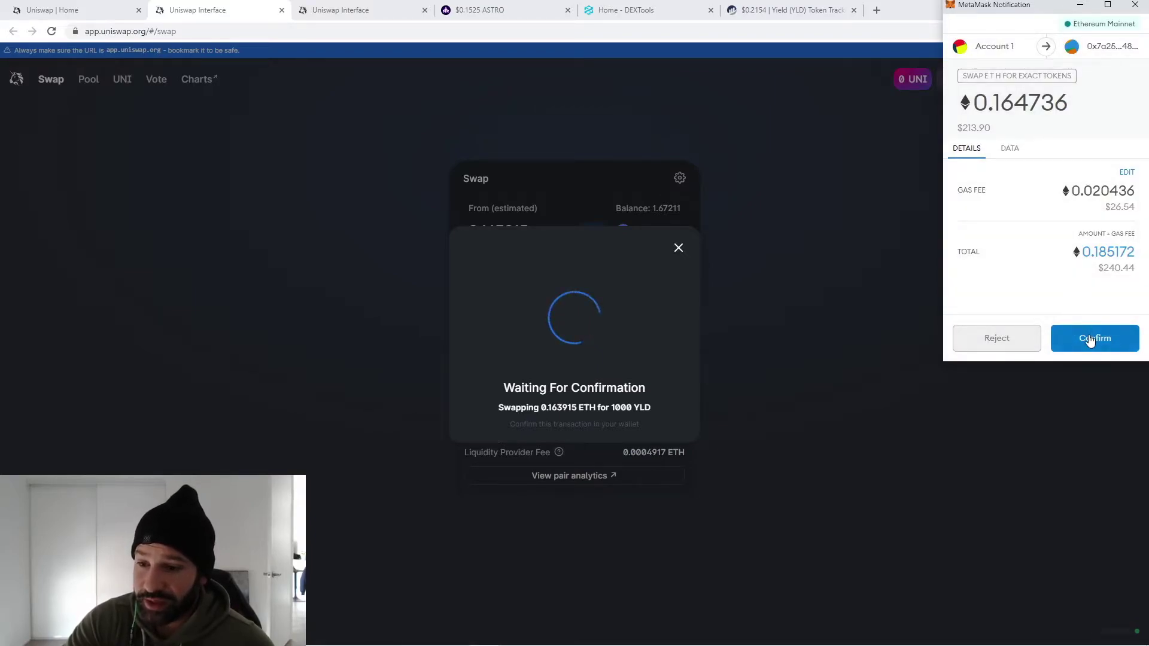
click(1089, 339)
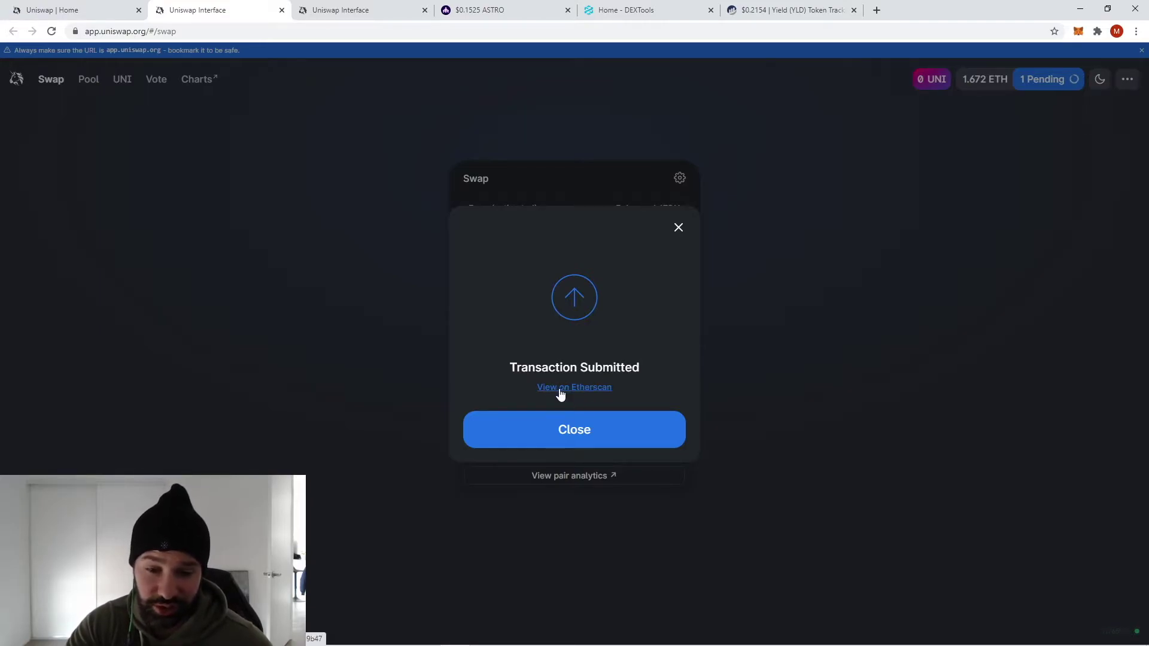
- Dismiss the Transaction Submitted notice and reverse the swap to sell YLD for ETH
click(678, 227)
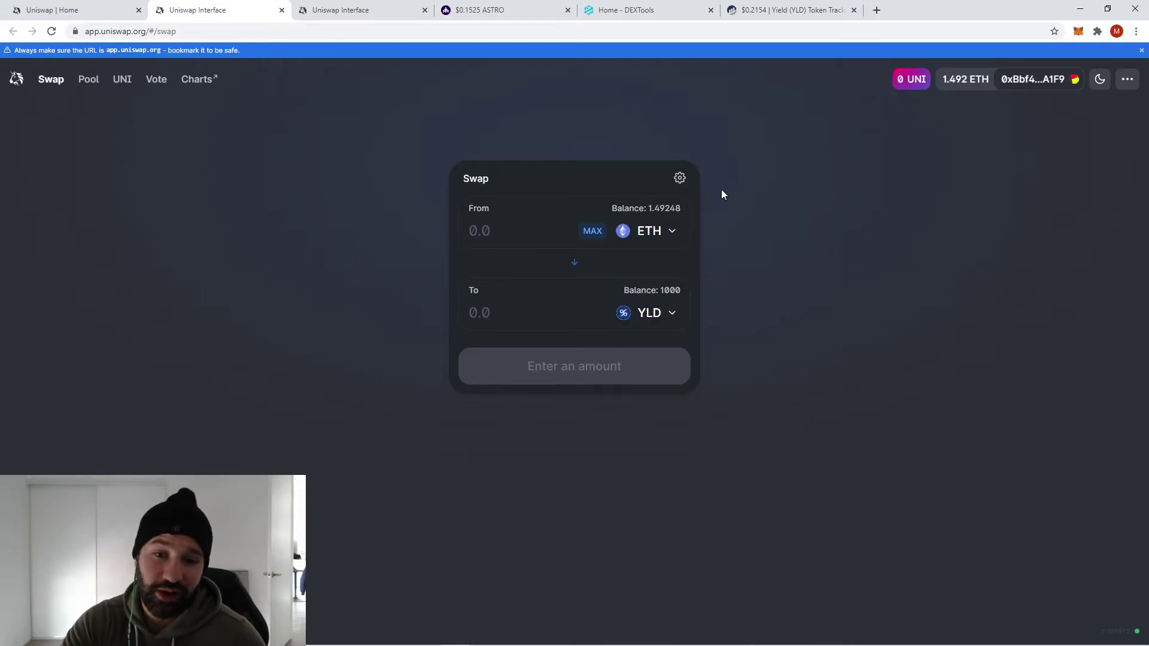
click(575, 264)
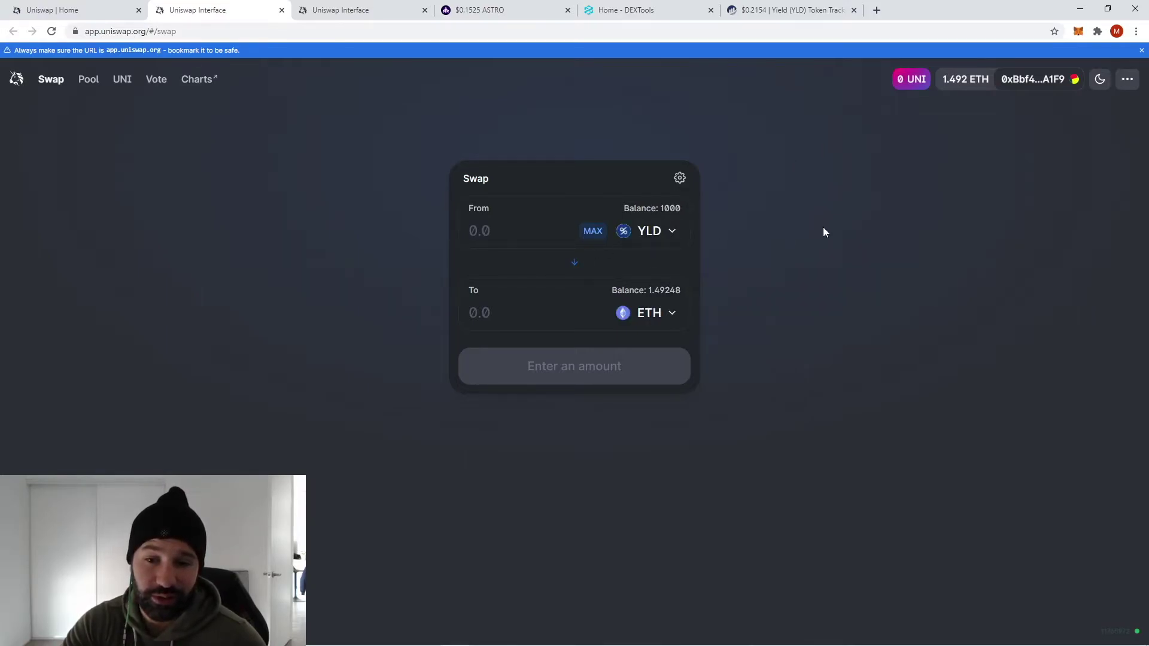
- Use the full 1000 YLD balance as input (about 0.162934 ETH), then go to Pool
click(667, 210)
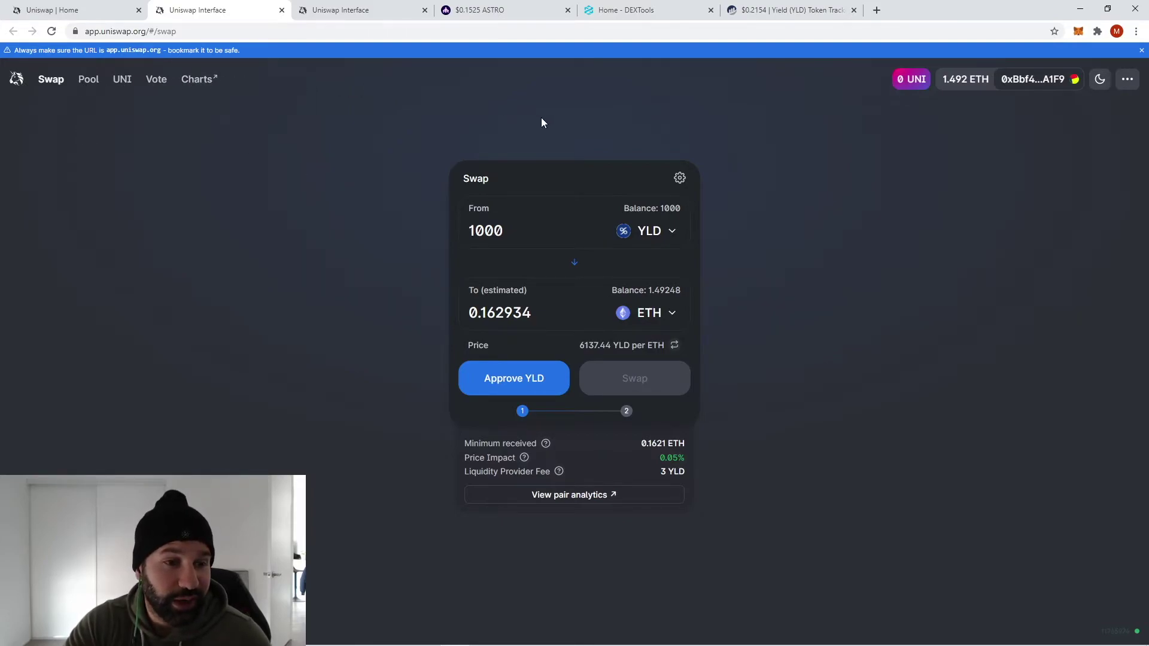
click(87, 82)
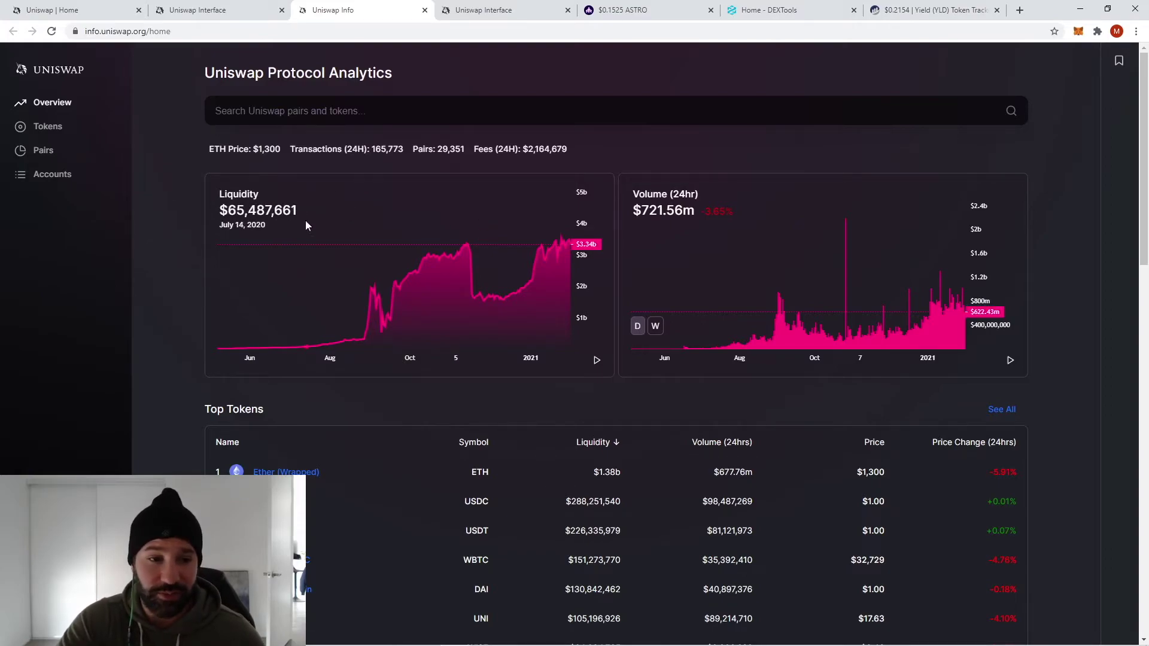
- Paste the YLD contract address into the Uniswap Info search and open the Yield YLD page
scroll(694, 236, down, 1)
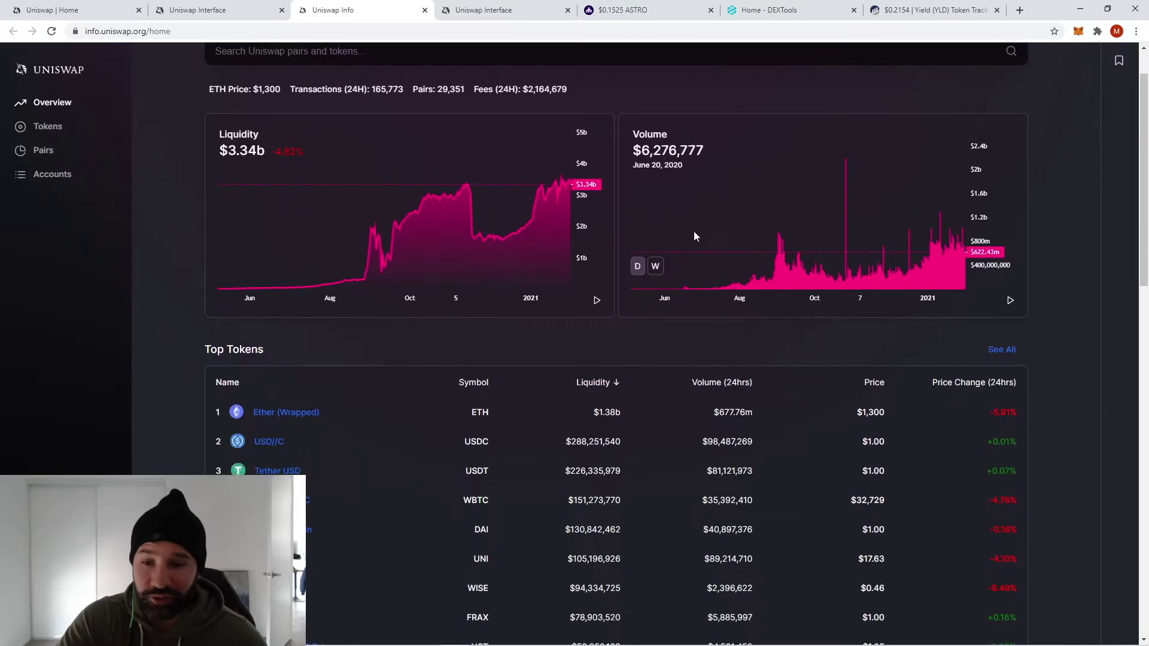
scroll(404, 413, down, 2)
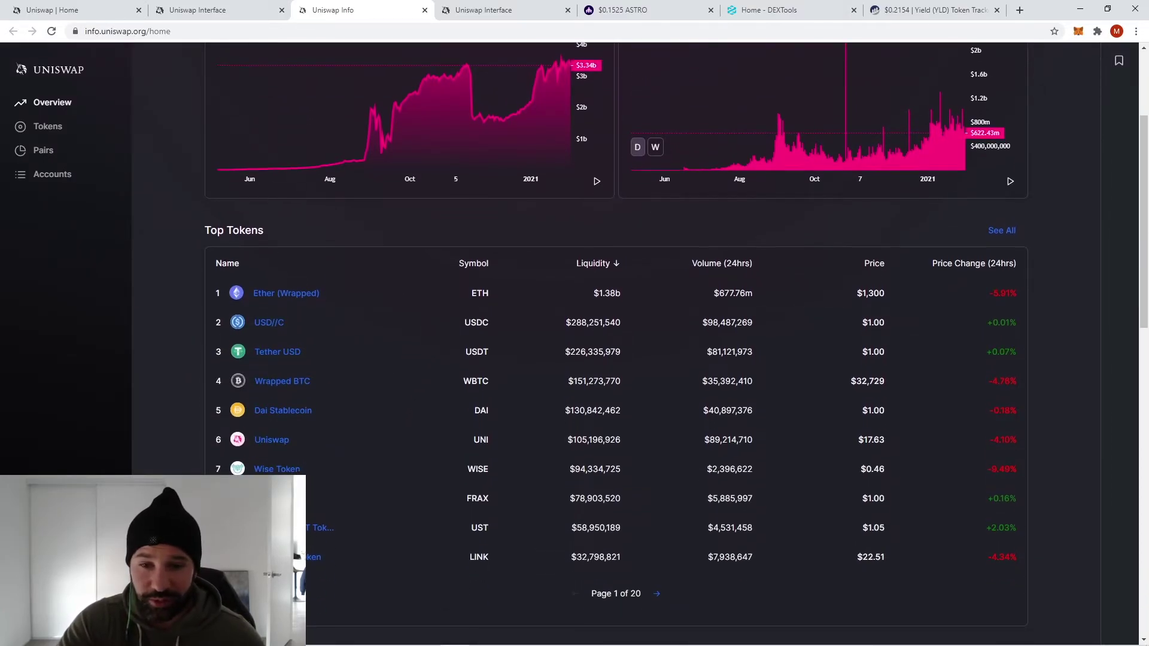
scroll(179, 455, up, 3)
right_click(282, 116)
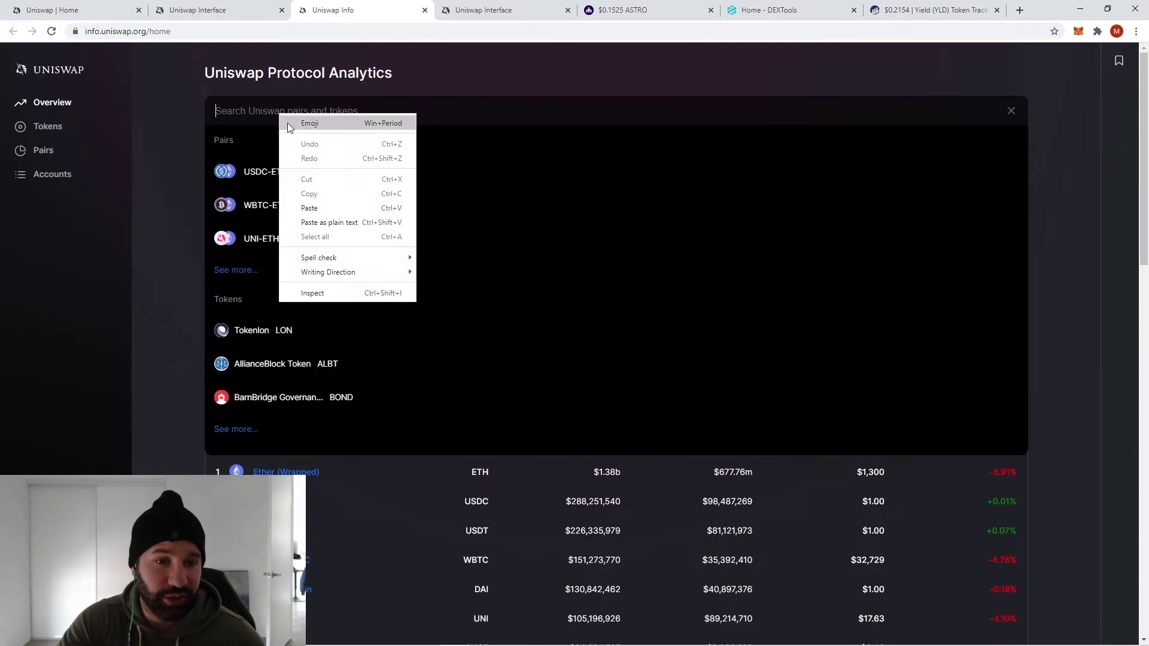
click(327, 206)
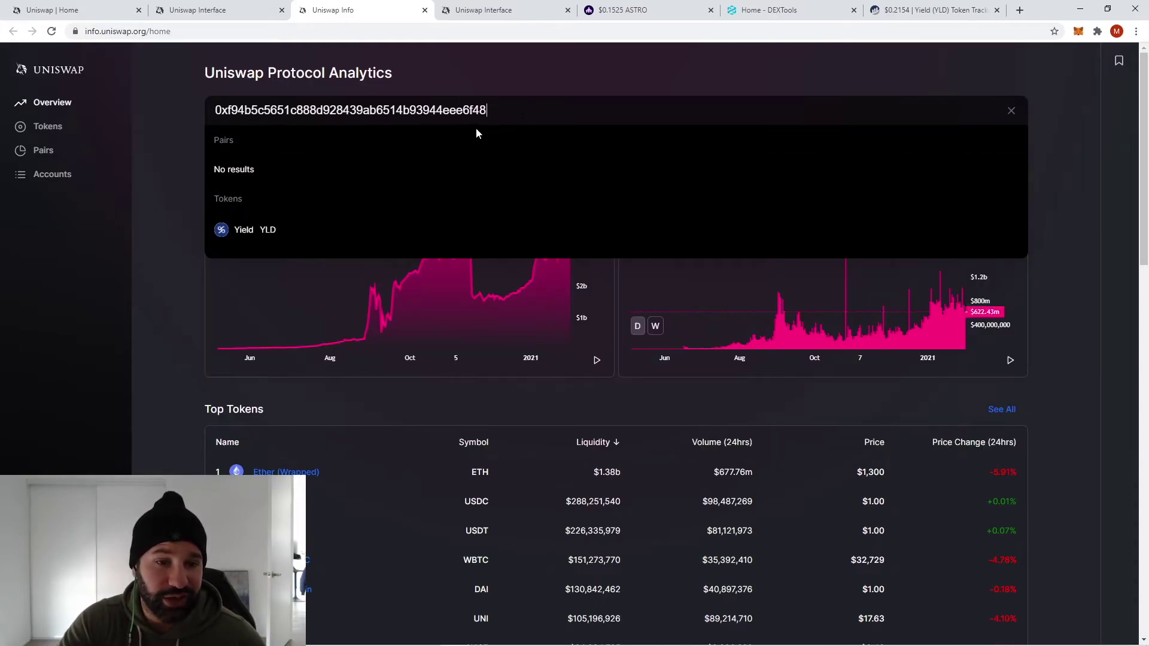
click(289, 242)
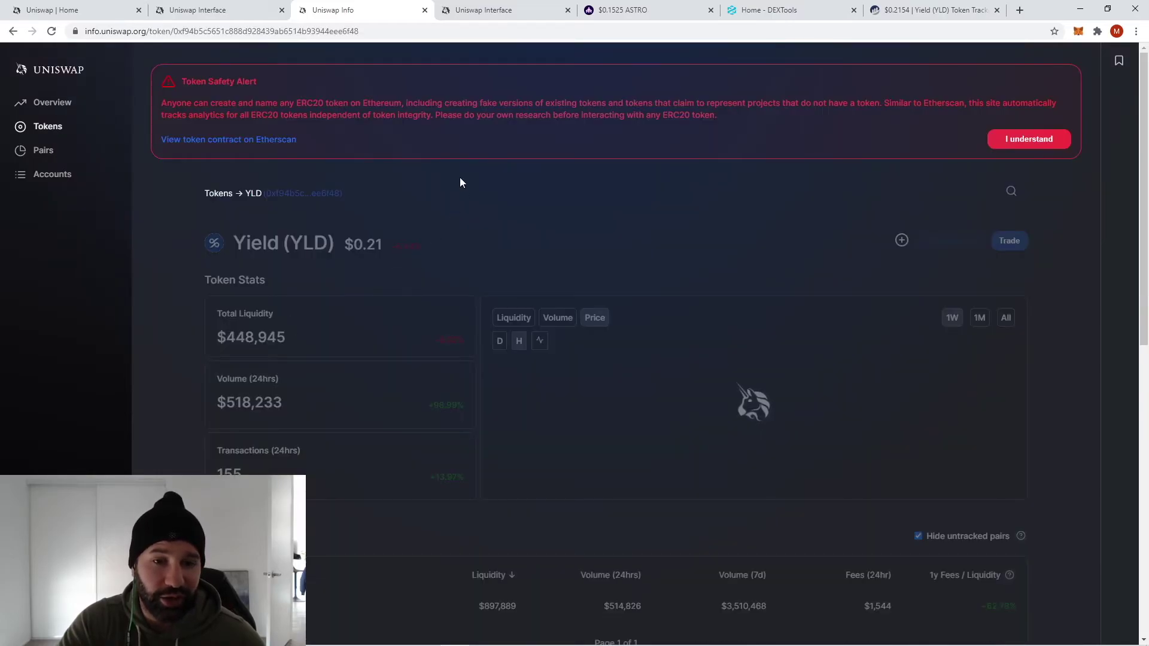
- Acknowledge the token safety alert and scroll through the YLD stats and price chart
click(1051, 143)
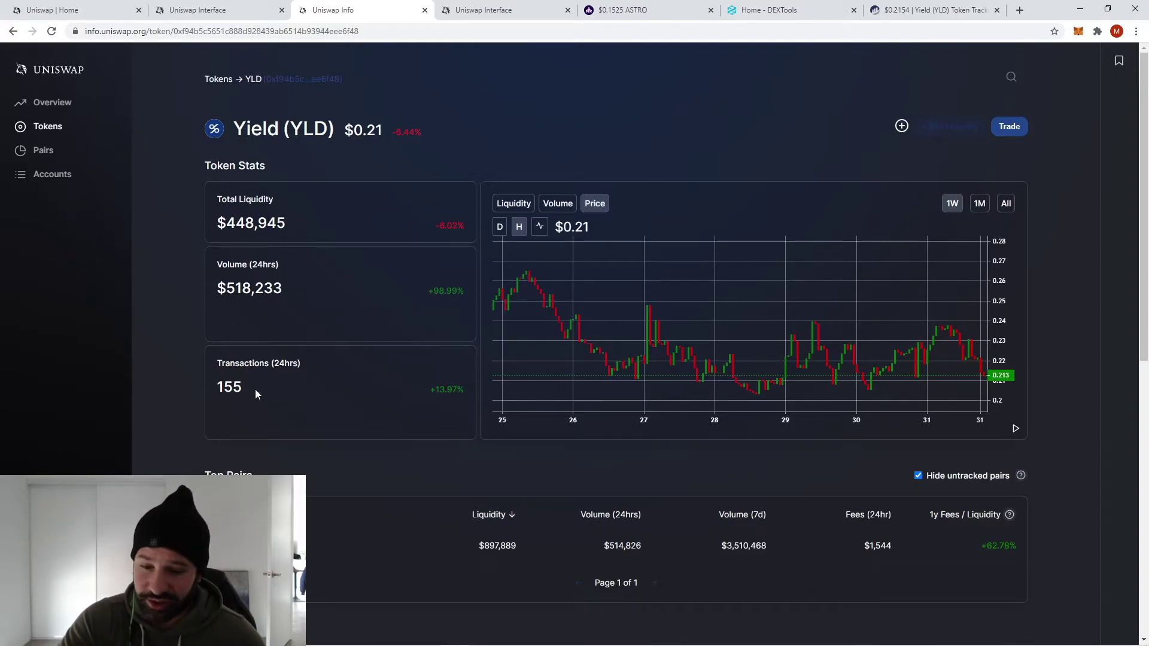
scroll(259, 387, down, 4)
scroll(323, 360, up, 4)
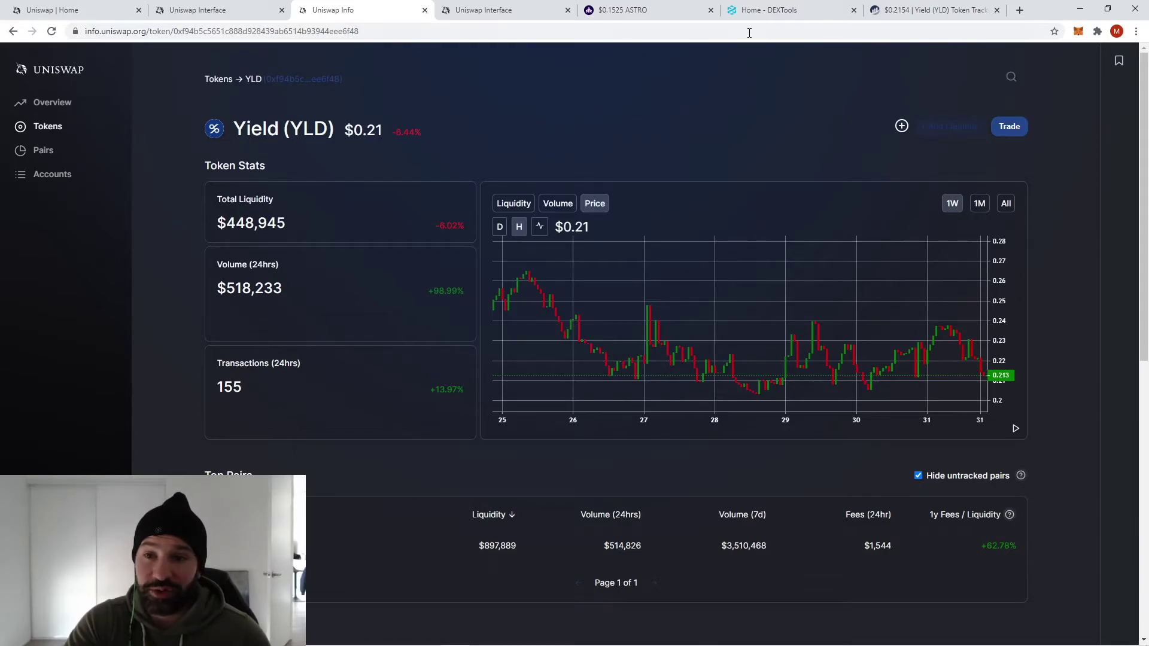
click(763, 10)
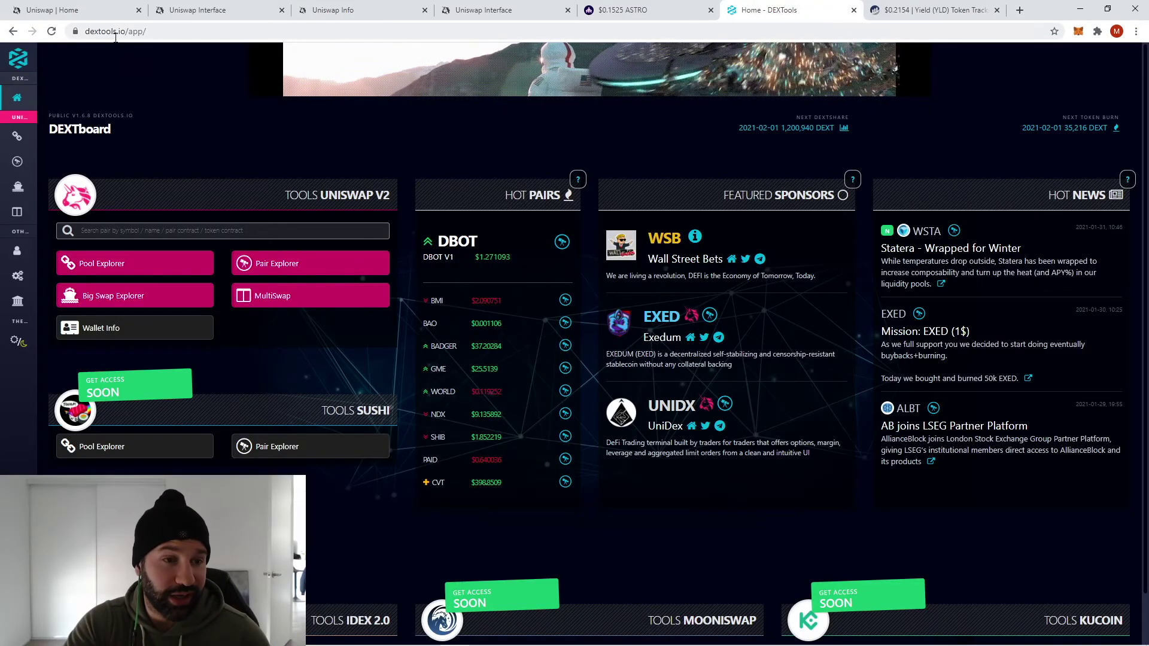
- Paste the YLD contract address into AstroTools' pair search and open the YLD (Yield) pair
click(639, 11)
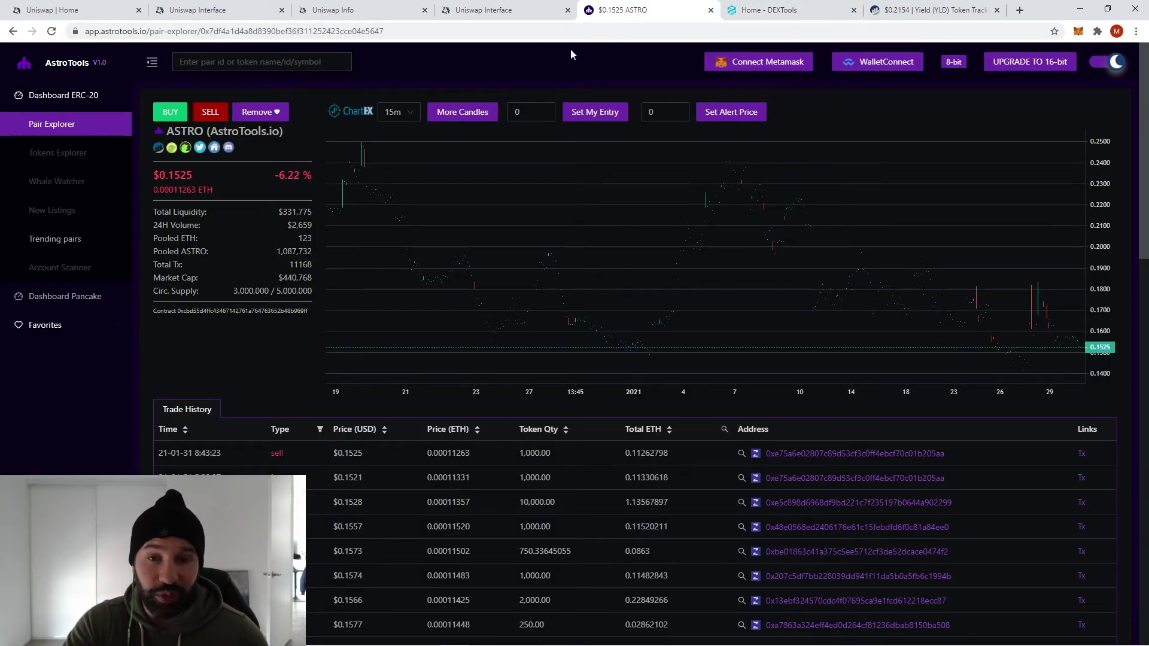
click(930, 10)
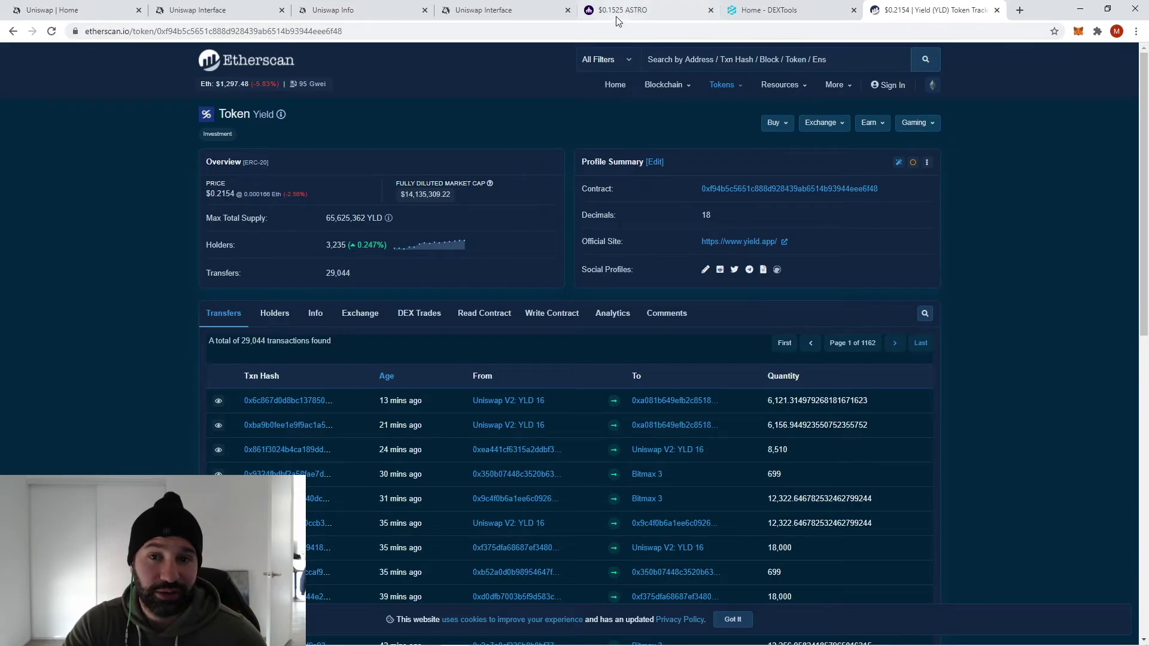
click(634, 10)
right_click(246, 67)
click(286, 159)
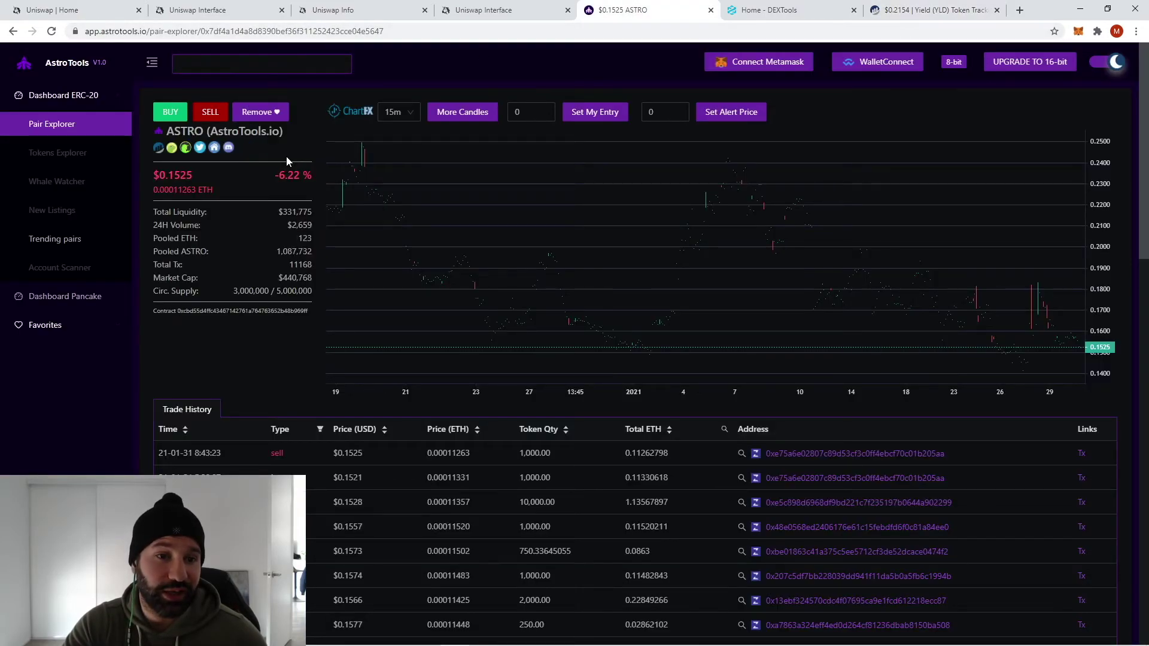
right_click(264, 66)
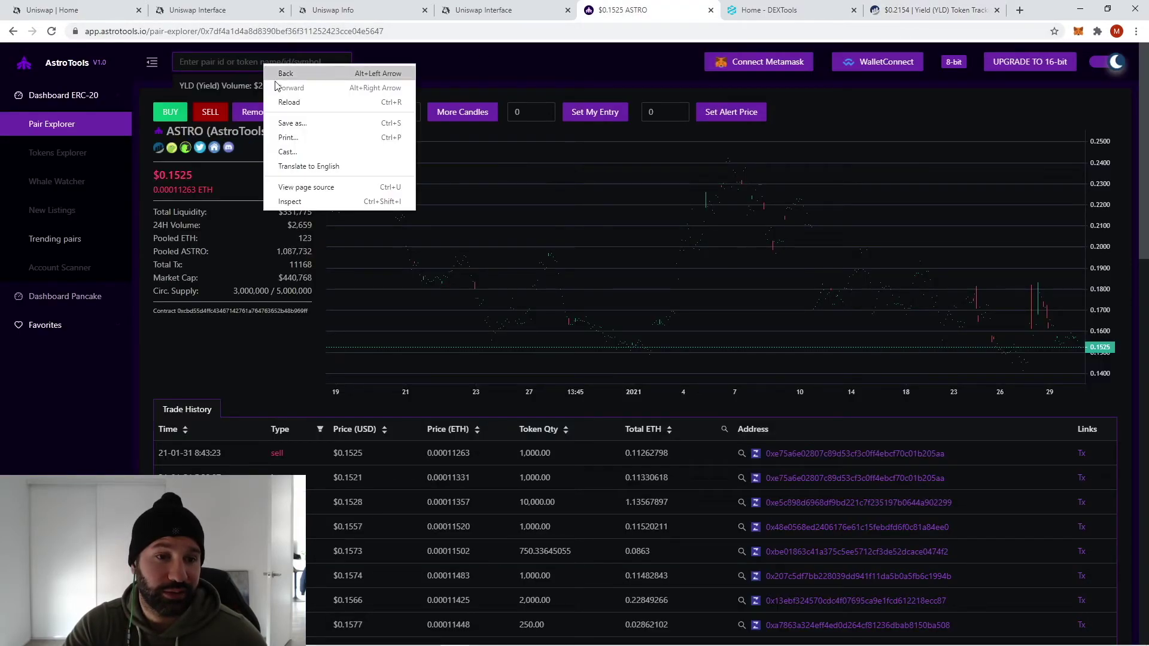
click(226, 63)
right_click(223, 62)
click(199, 62)
key(ctrl+v)
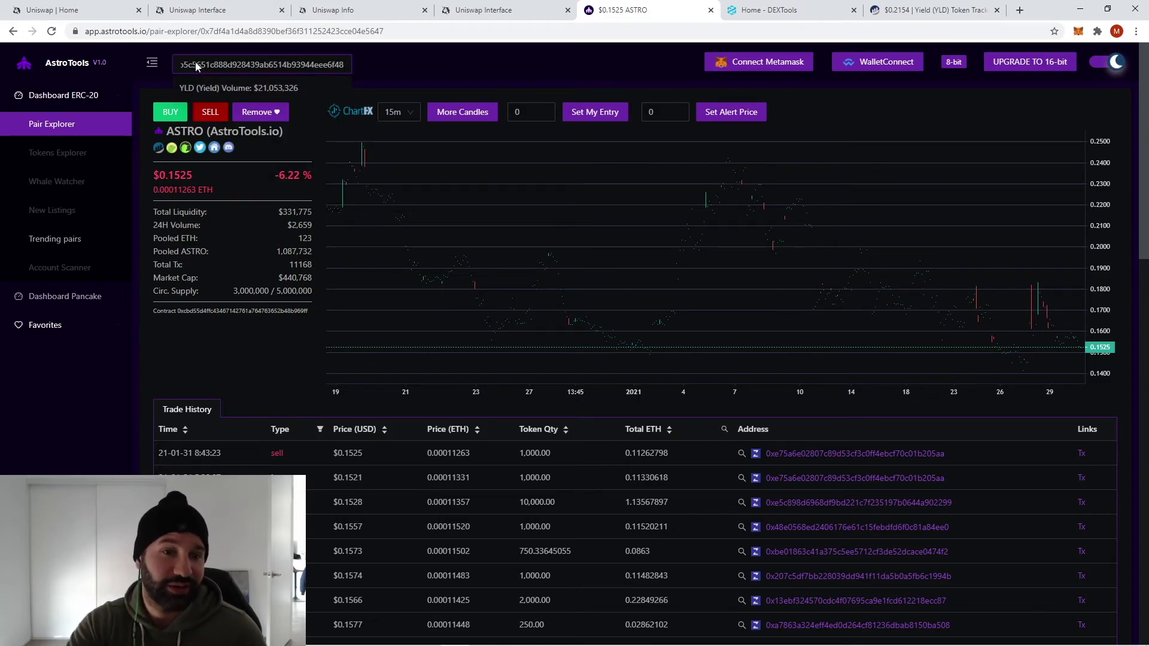
click(230, 94)
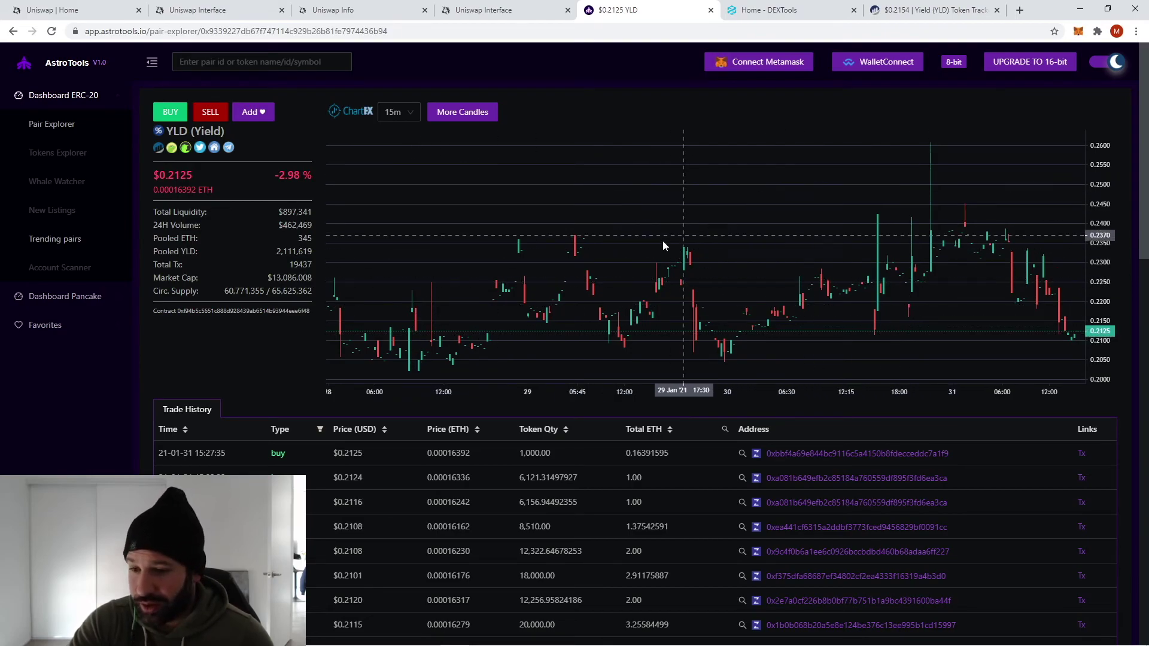
- Change the AstroTools chart interval from 15m to 4h candles, then go back to the Uniswap swap tab
click(393, 114)
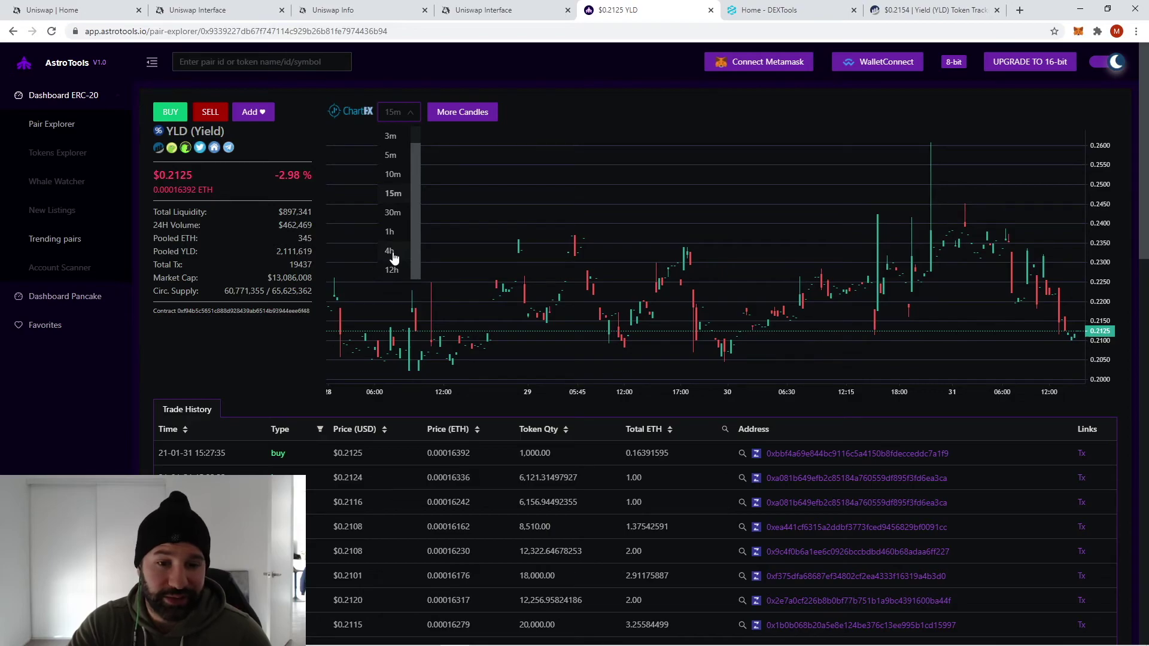
click(390, 251)
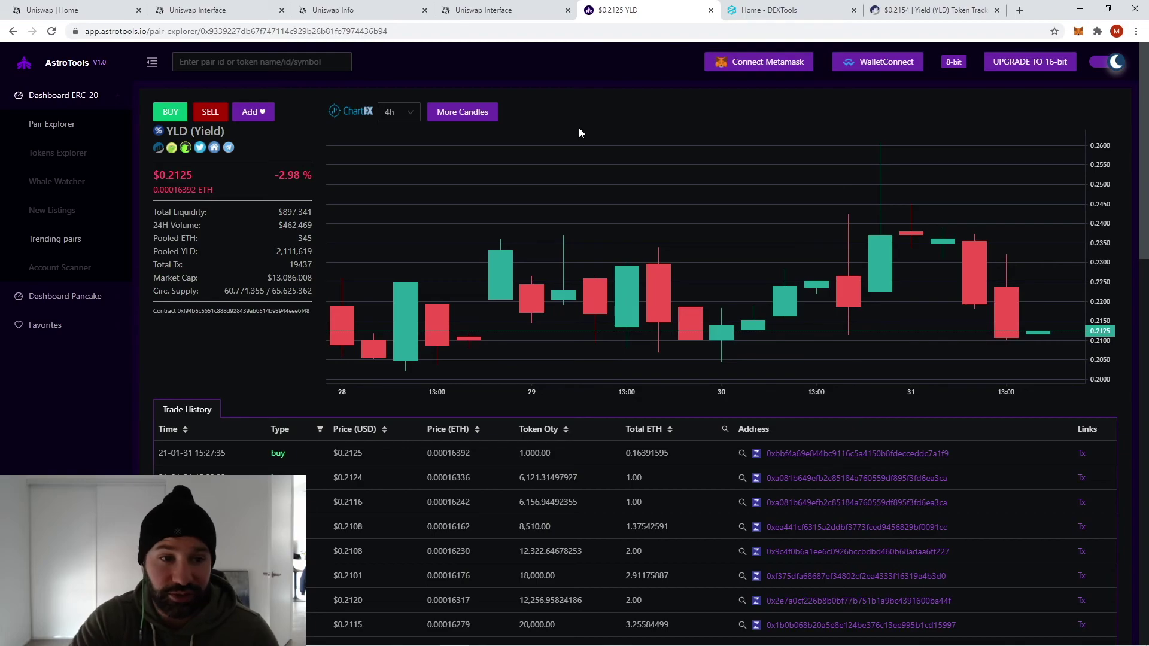
click(204, 9)
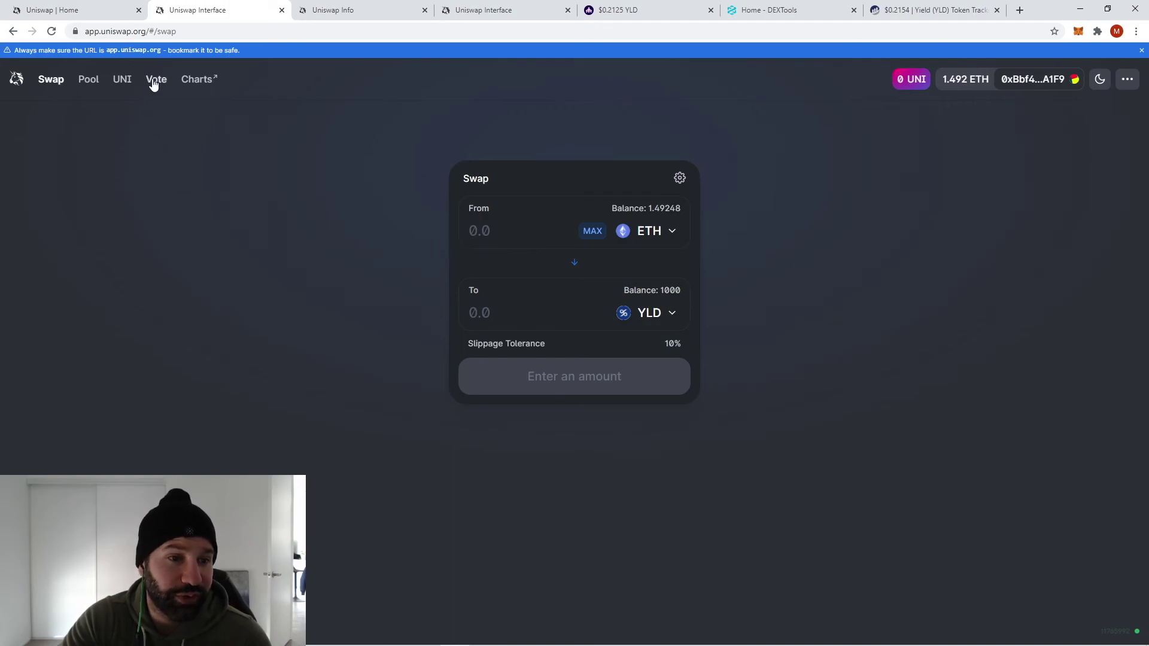
- Visit the Uniswap Pool page and close both Uniswap Info tabs
click(88, 79)
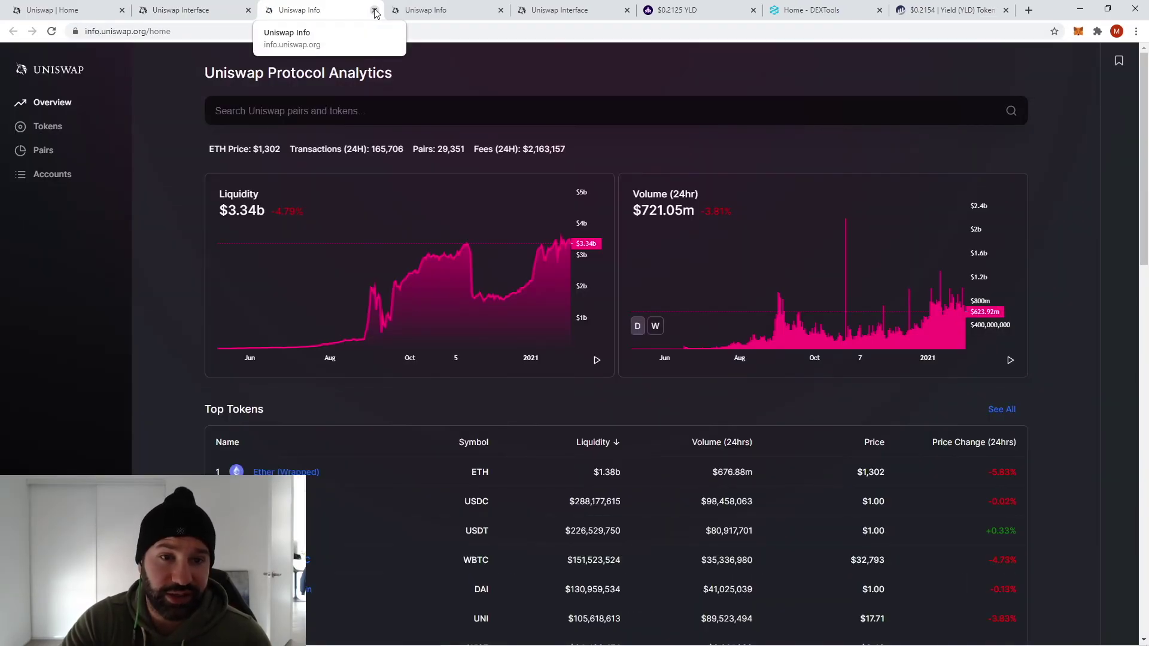
click(375, 11)
click(375, 11)
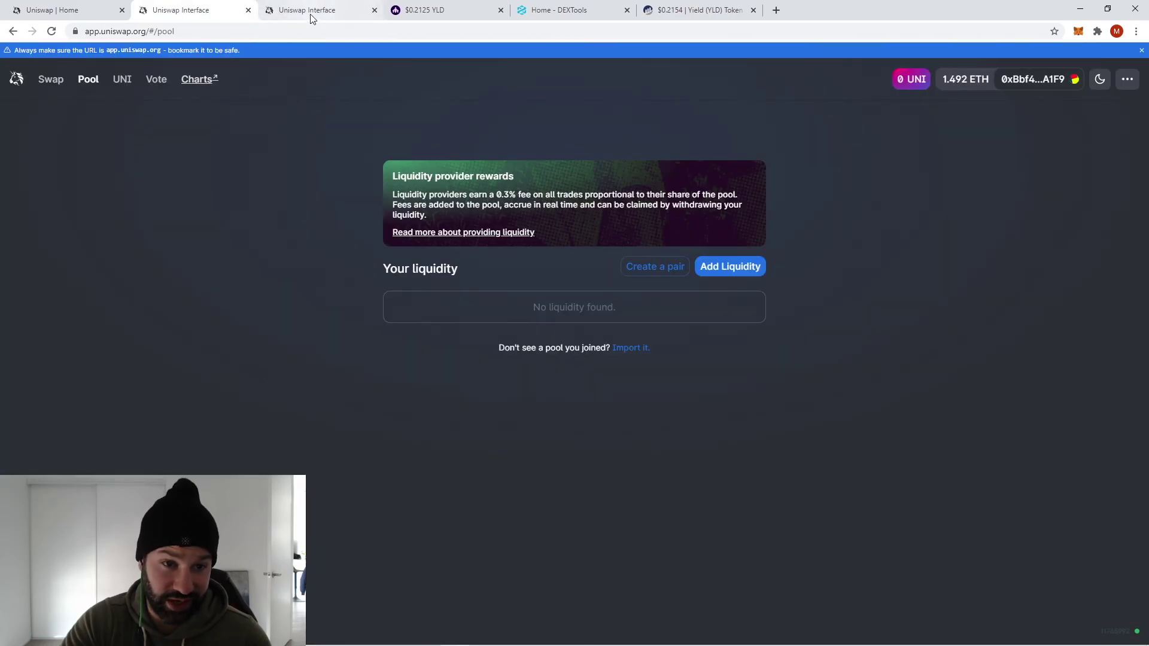
- On the other swap page, check the transaction settings and the MetaMask wallet balance
click(293, 14)
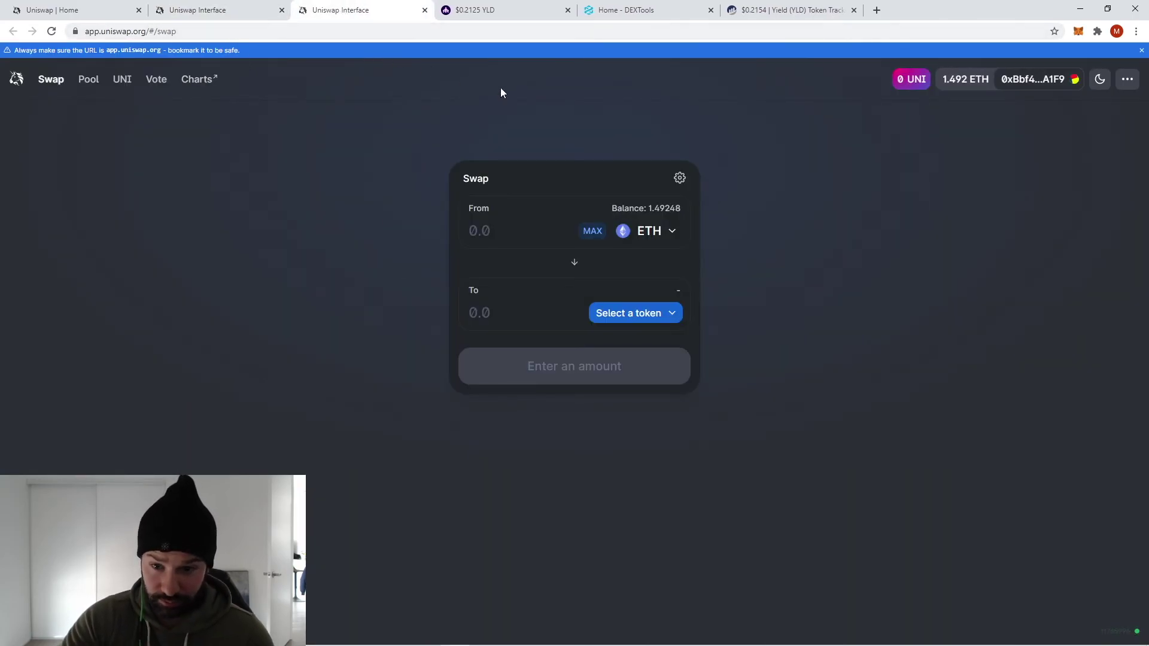
click(681, 177)
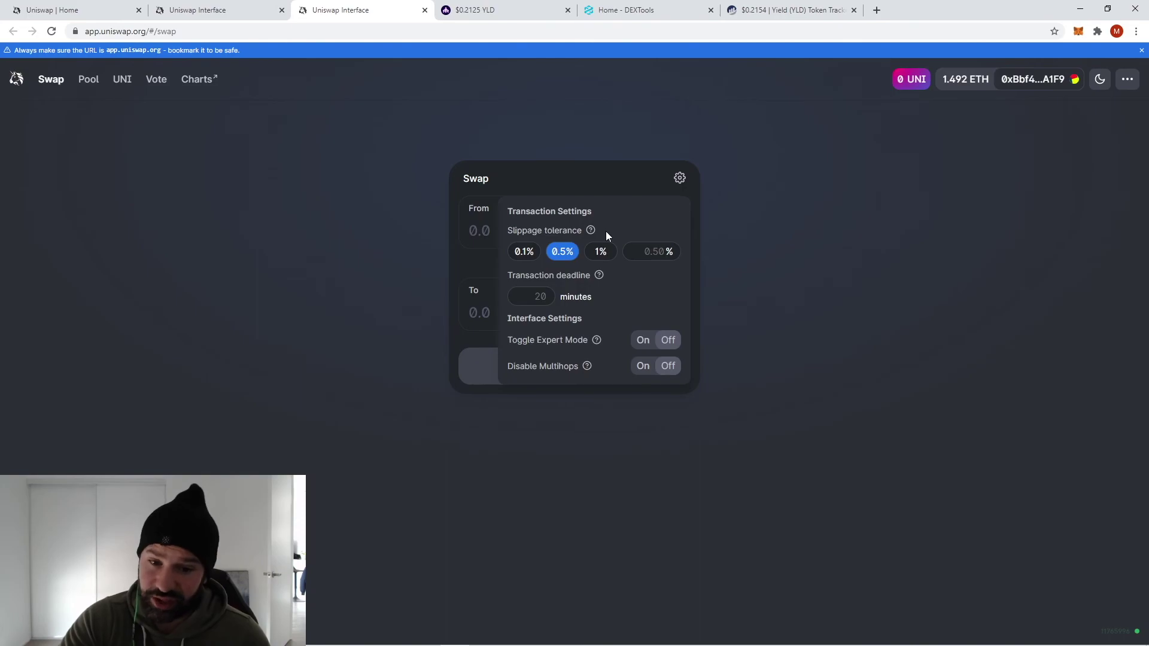
click(680, 178)
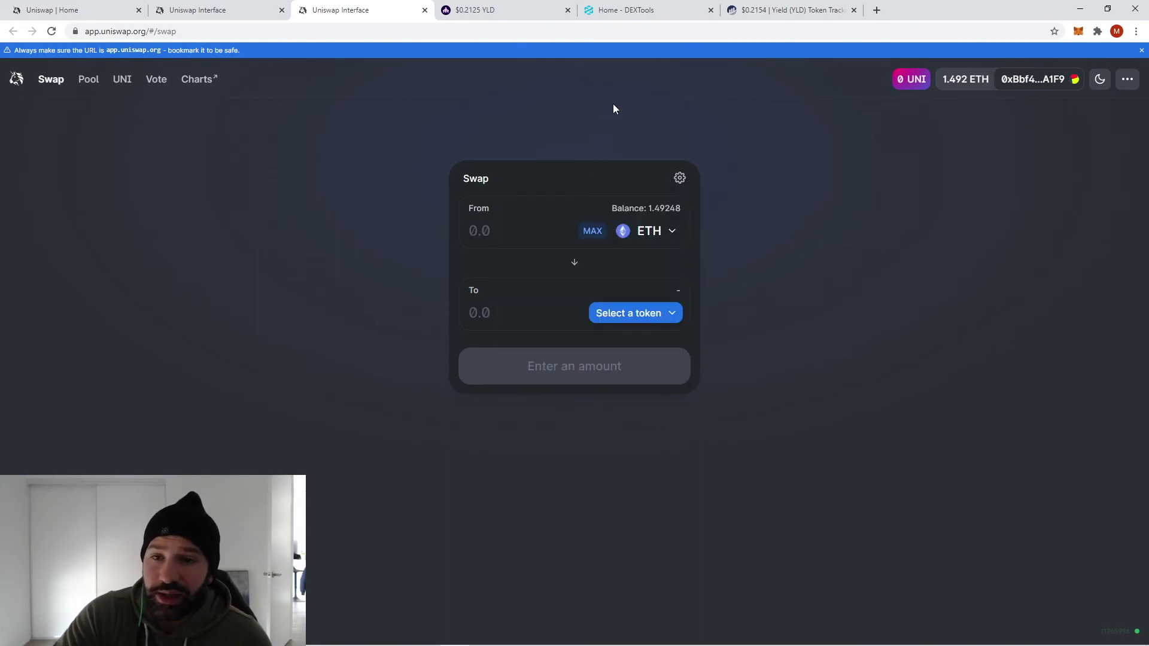
click(1078, 33)
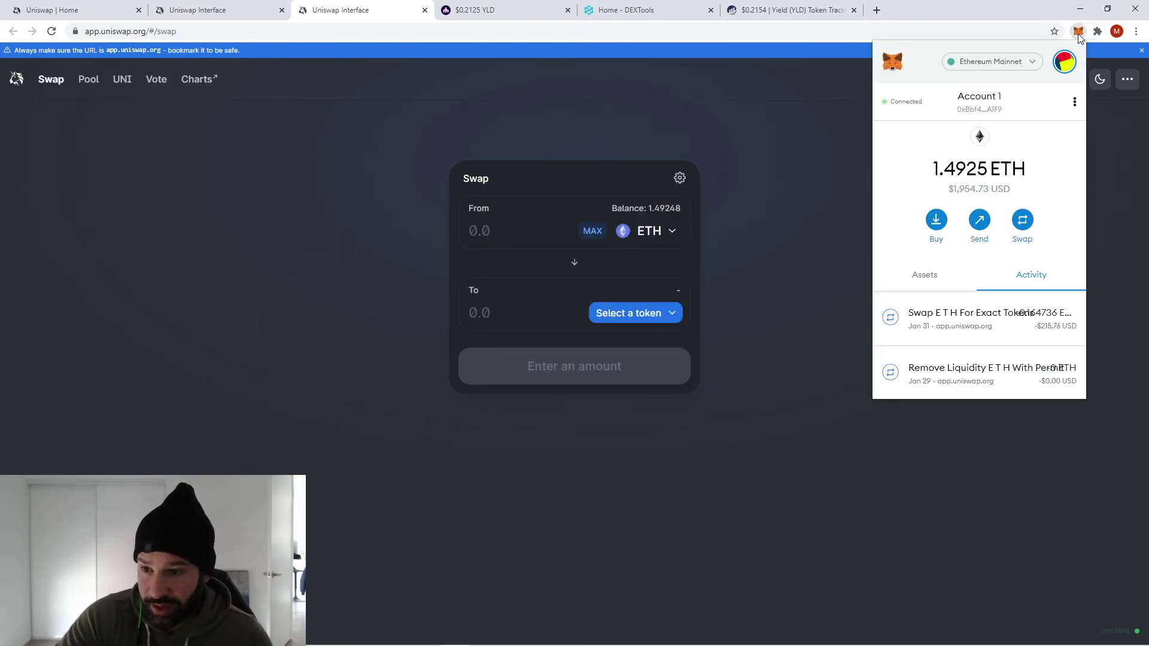
click(1078, 34)
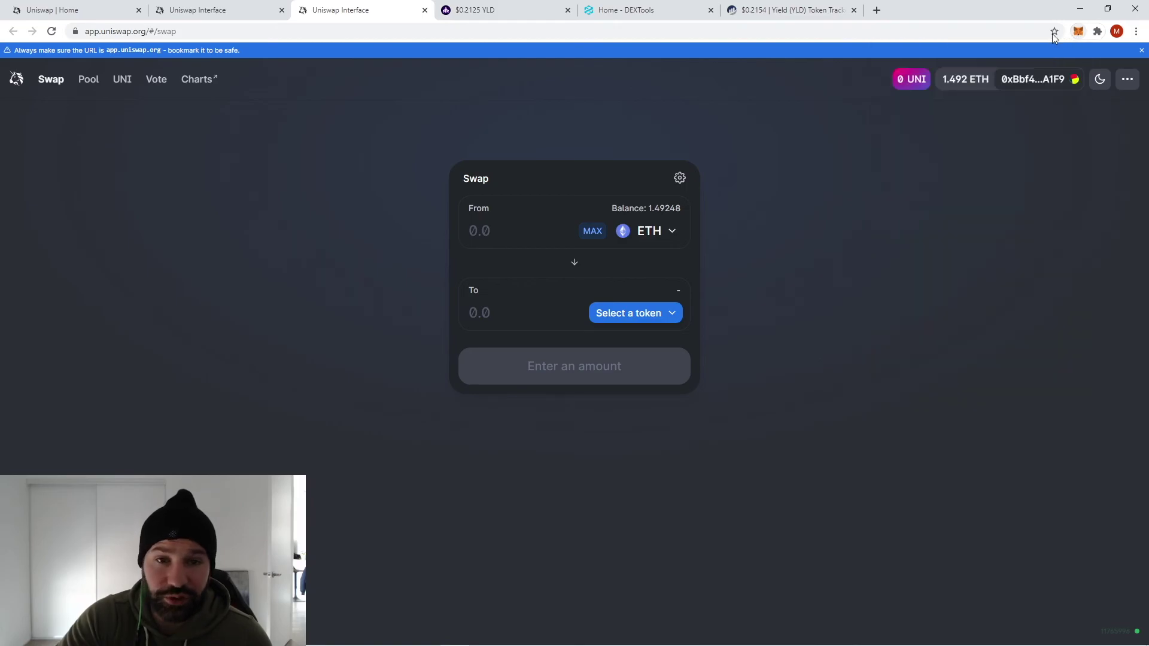
- Glance over the AstroTools chart and Etherscan Yield page, then return to the Uniswap Home tab
click(500, 15)
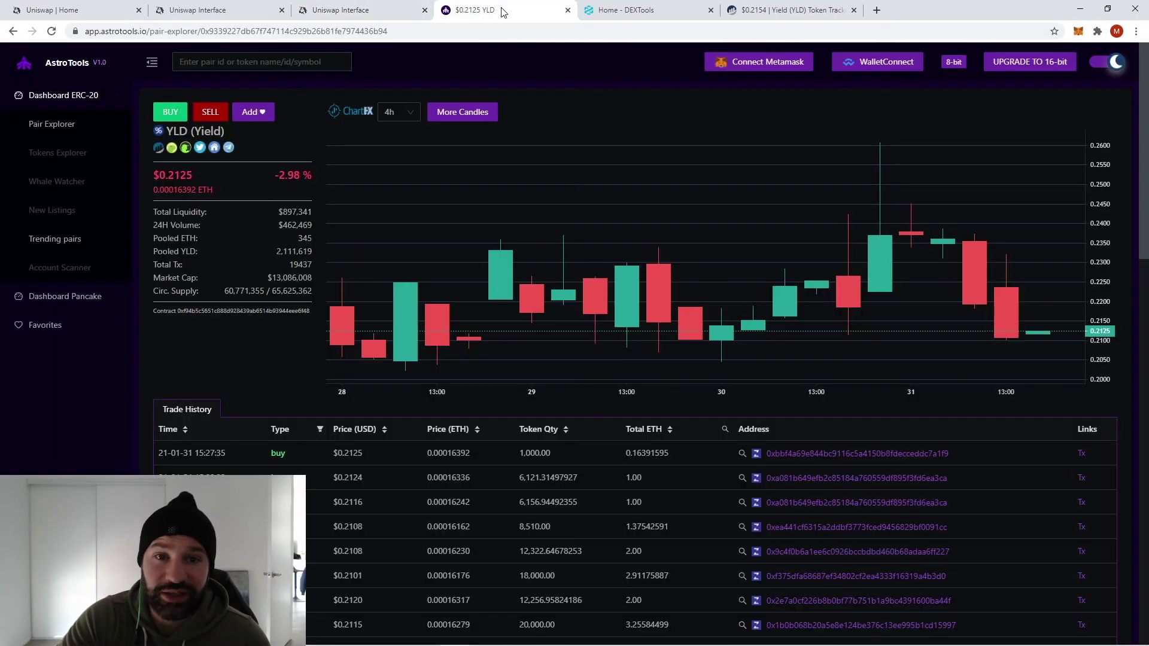
click(790, 9)
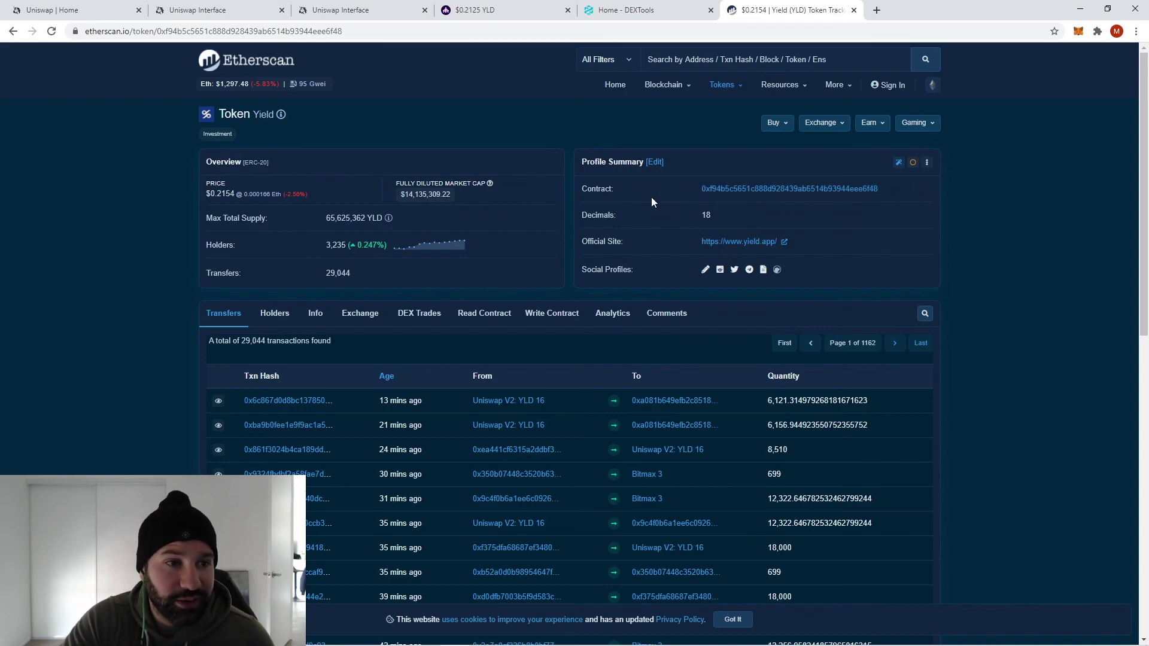
key(ctrl+1)
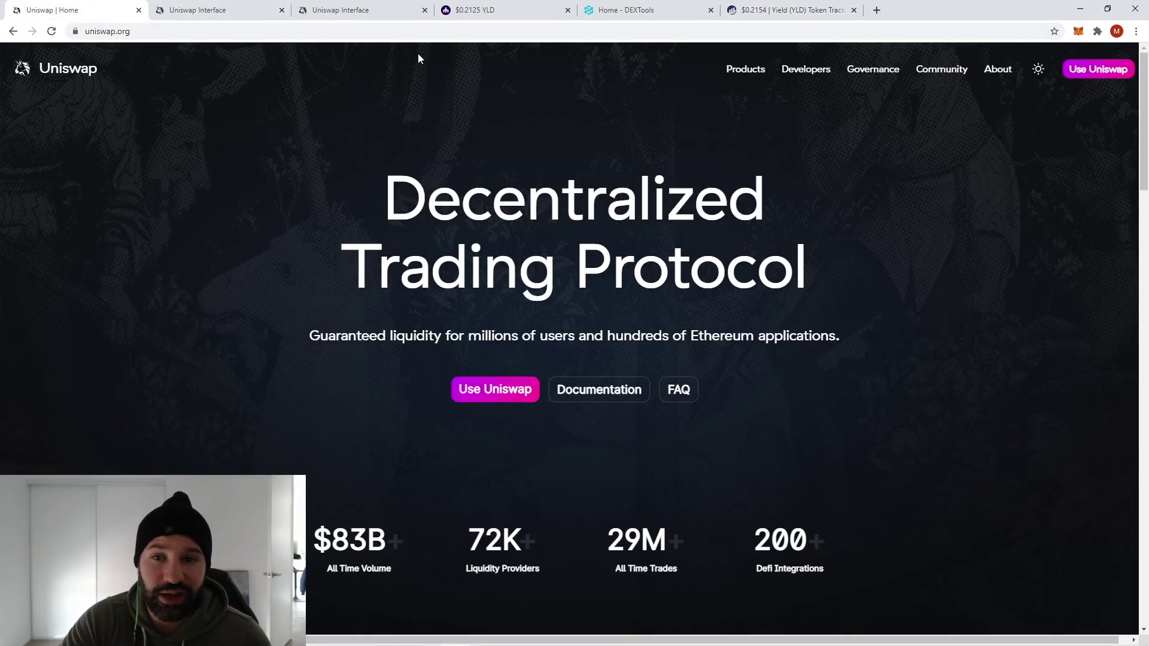